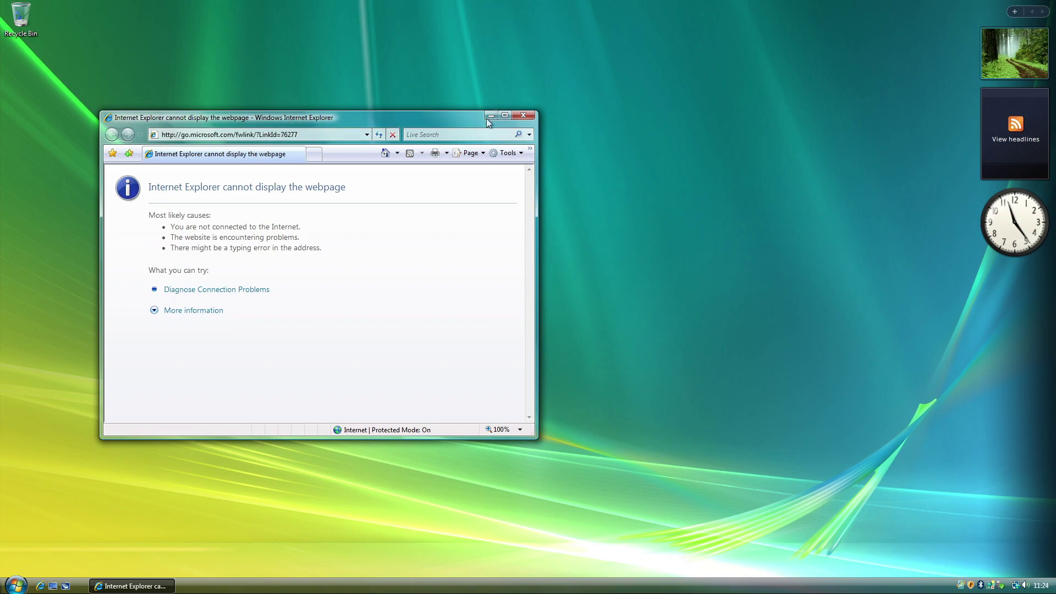
Maximize Internet Explorer, load google.com and continue past its certificate warning
click(506, 116)
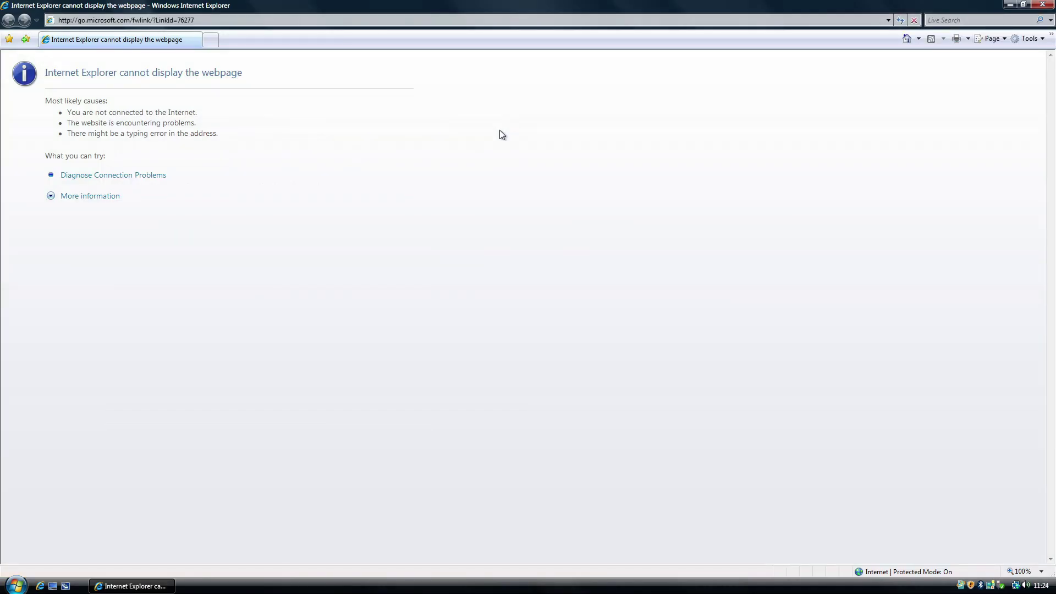
click(330, 20)
text(google.com)
key(Return)
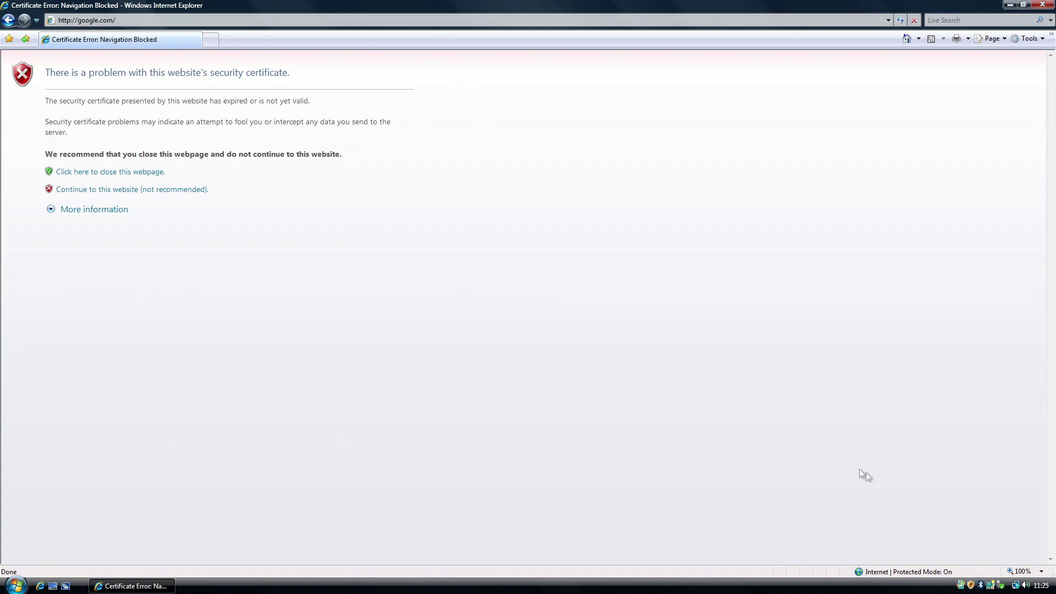
click(115, 194)
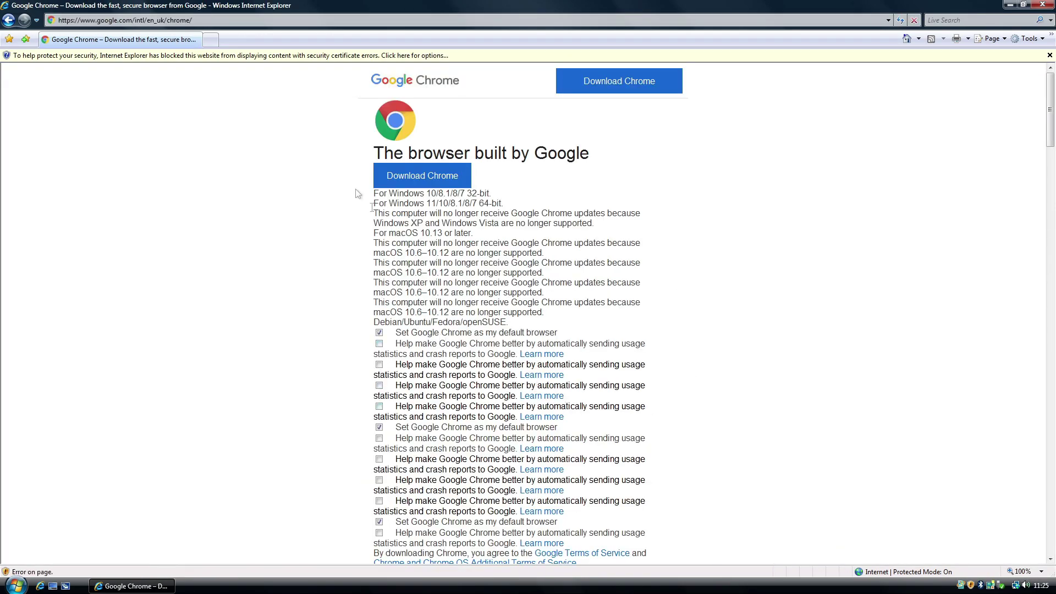
Download and install Google Chrome, accepting its terms and confirming each security prompt
click(537, 223)
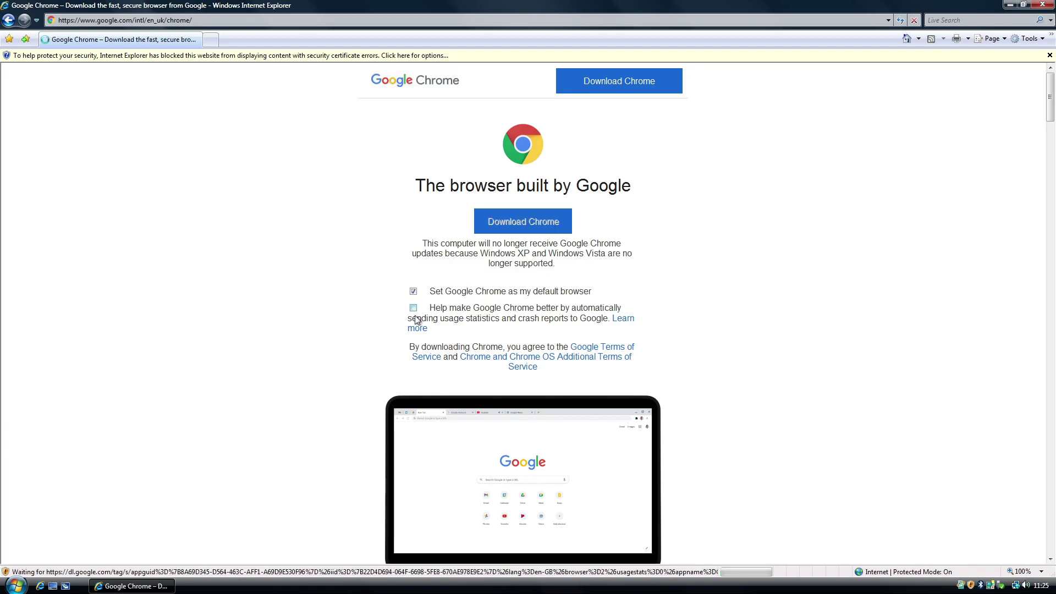
click(500, 318)
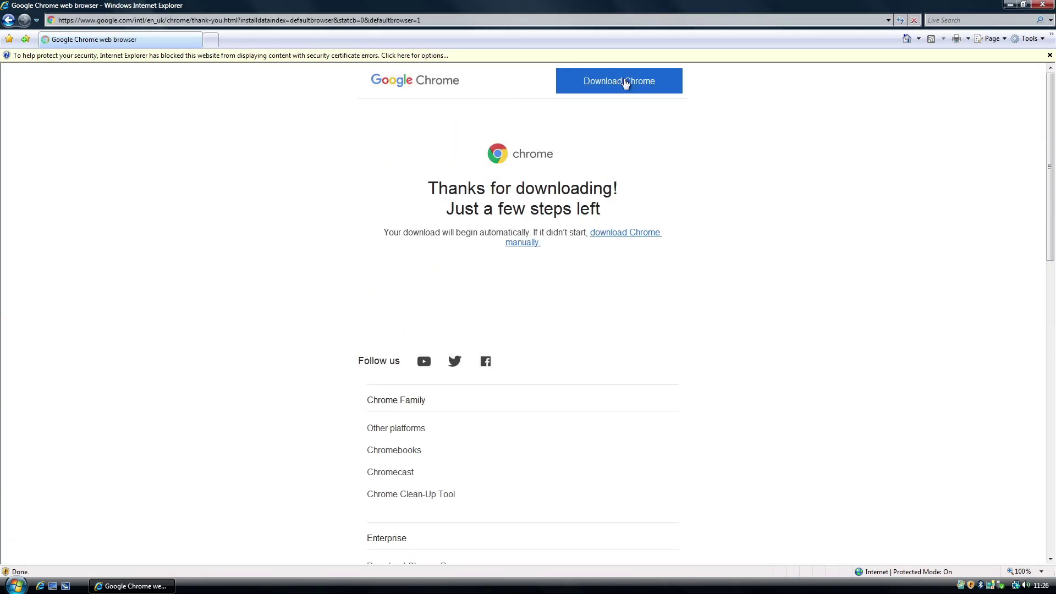
click(625, 81)
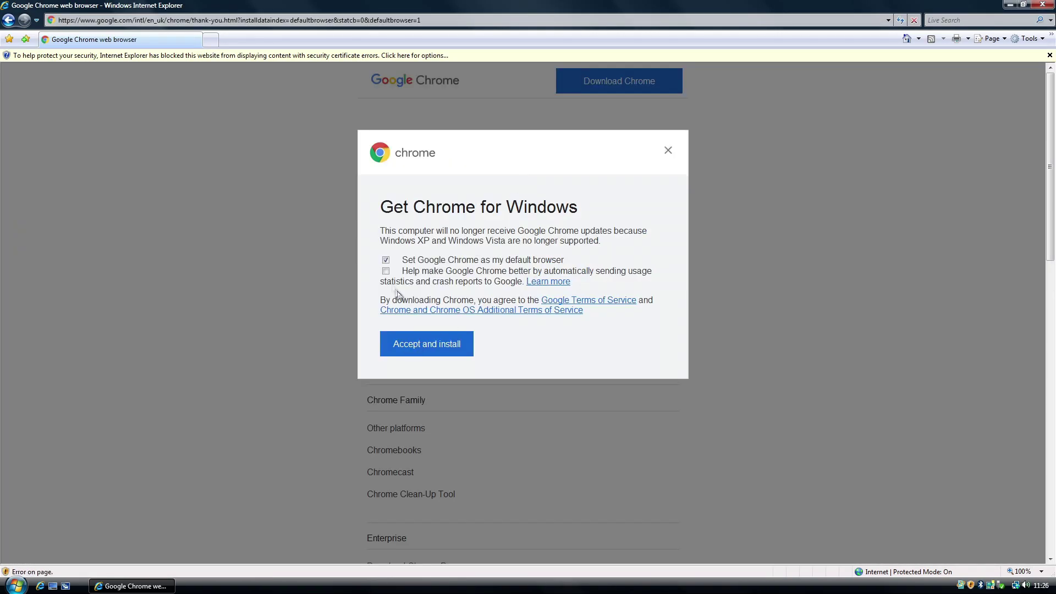
click(404, 350)
click(501, 318)
click(610, 335)
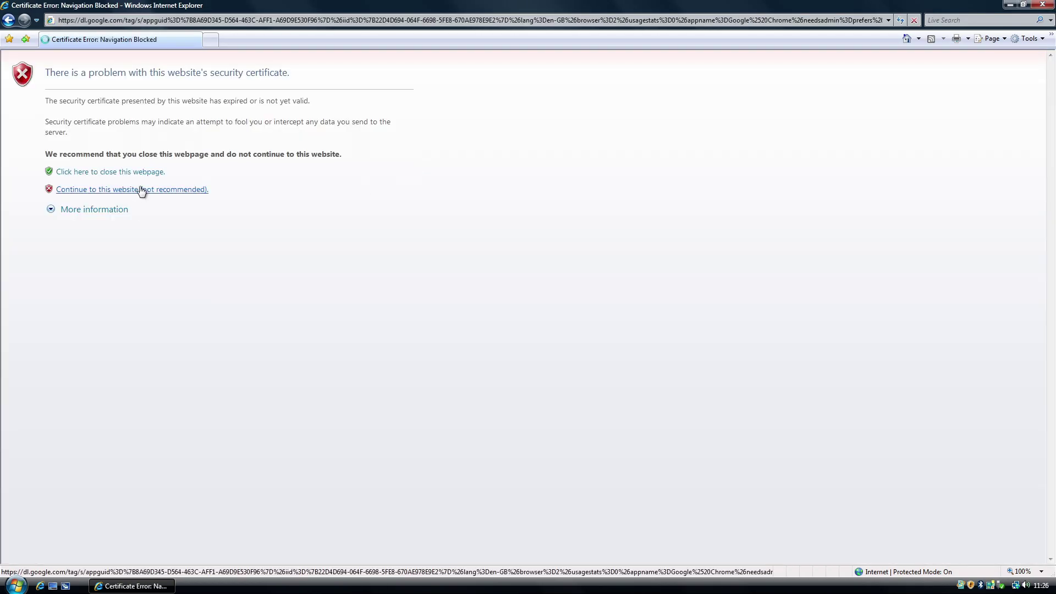
click(141, 189)
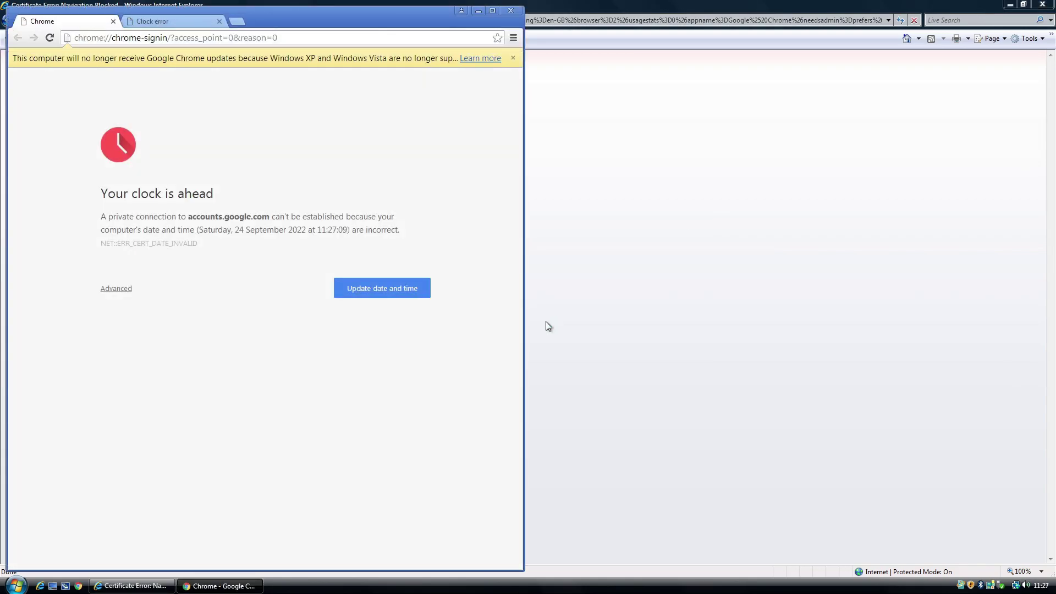
Close Internet Explorer, maximize Chrome on the lone clock error tab, and select its explanation
click(1042, 4)
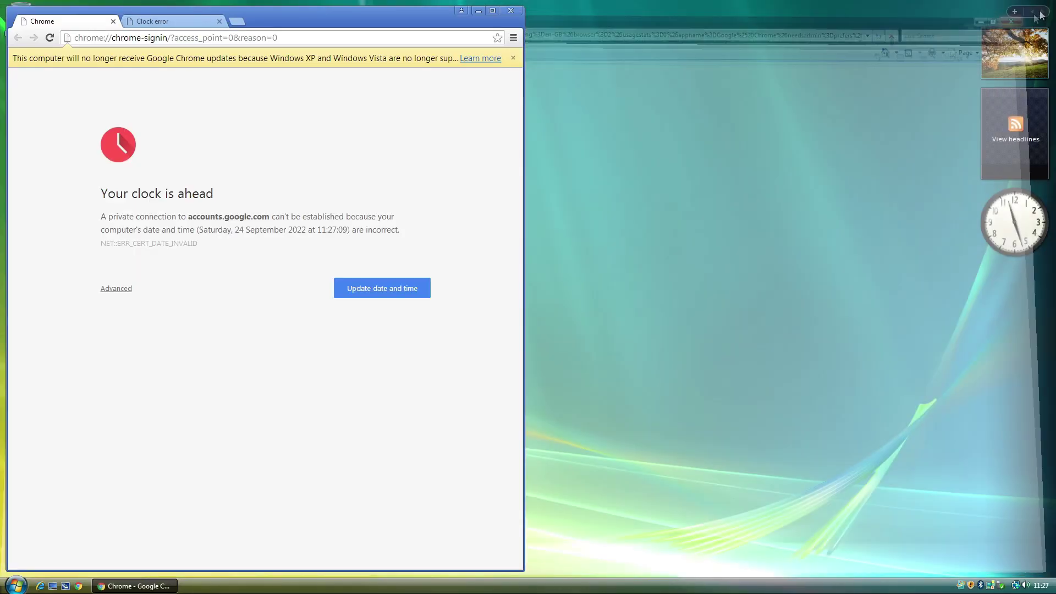
click(494, 11)
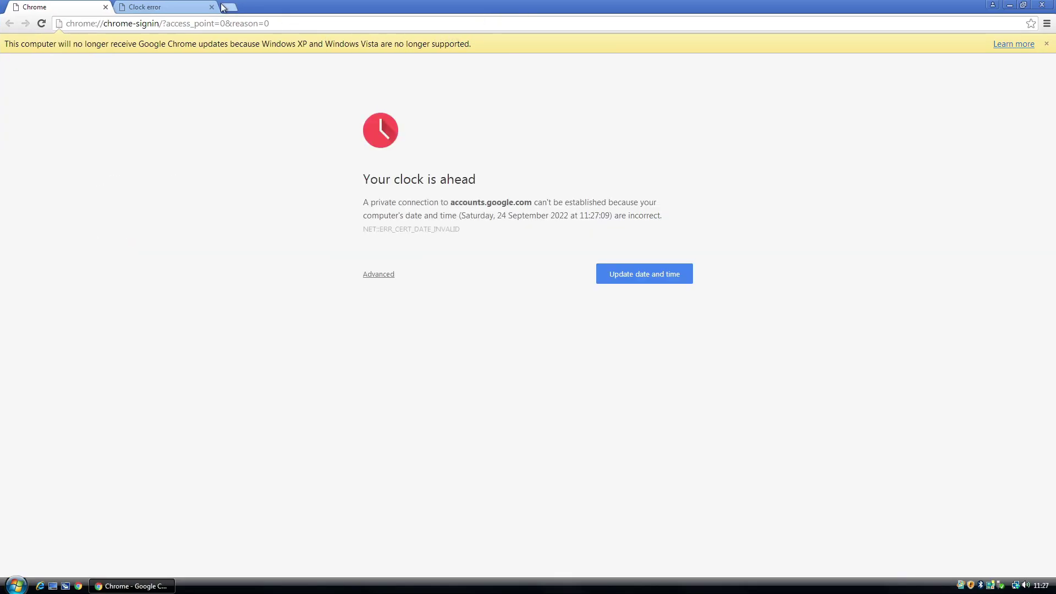
click(165, 8)
click(210, 8)
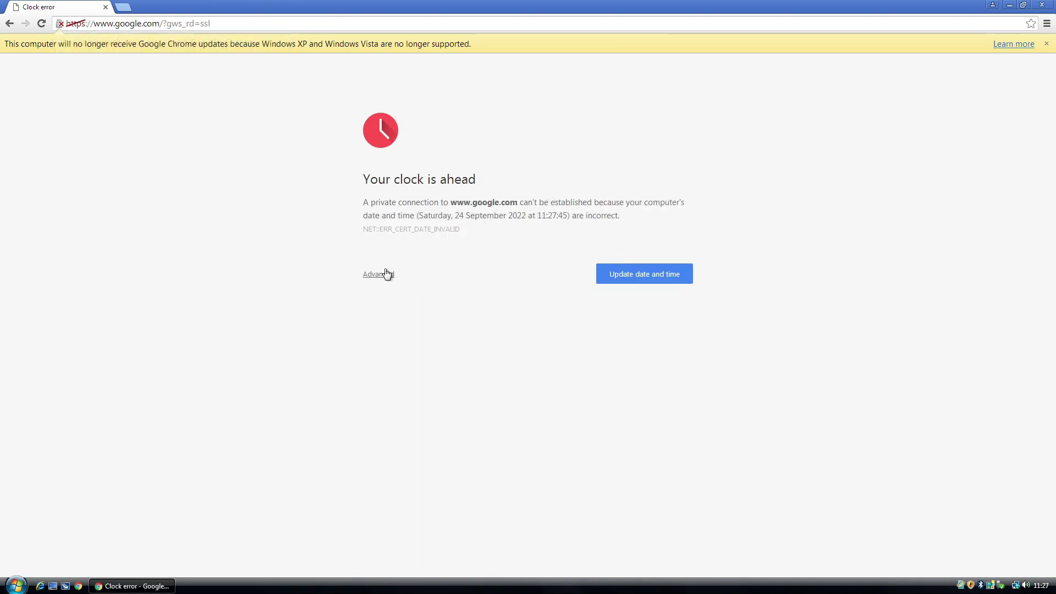
click(385, 274)
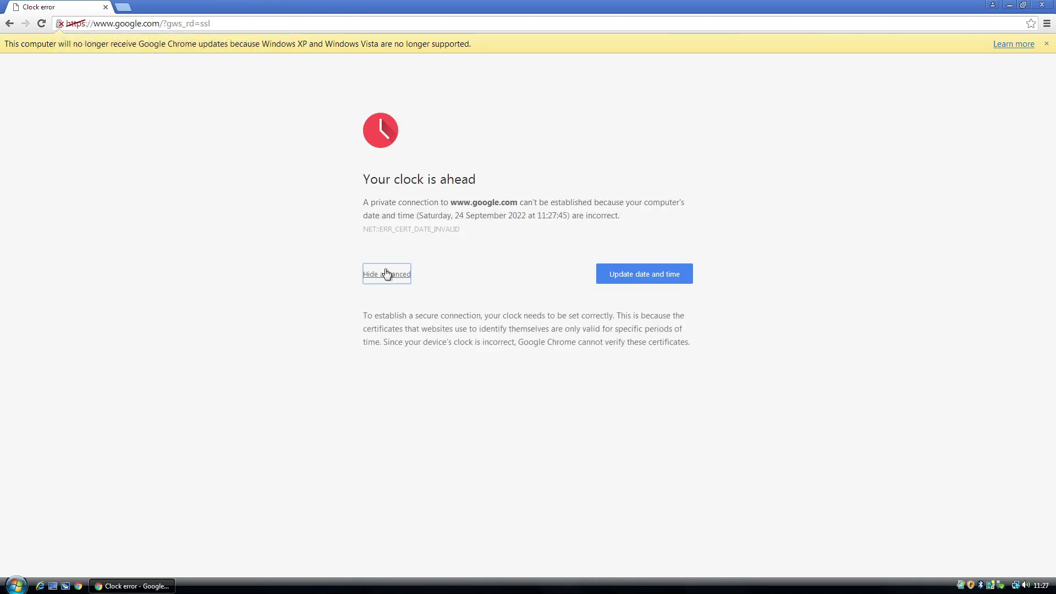
triple_click(361, 322)
Change the system date to 23 June 2016, apply it, and reload google.com
click(615, 280)
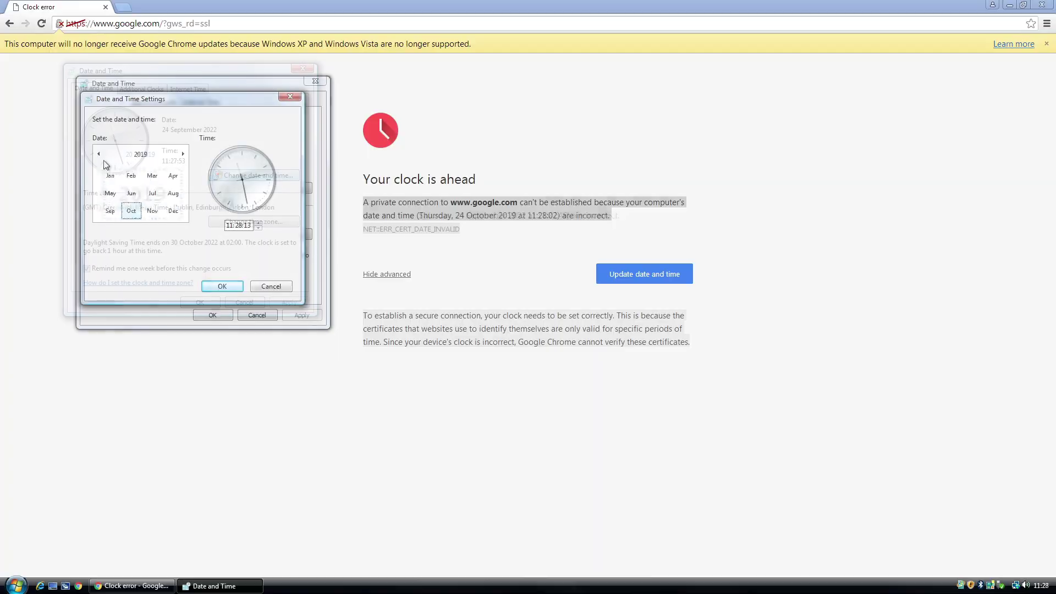
click(175, 190)
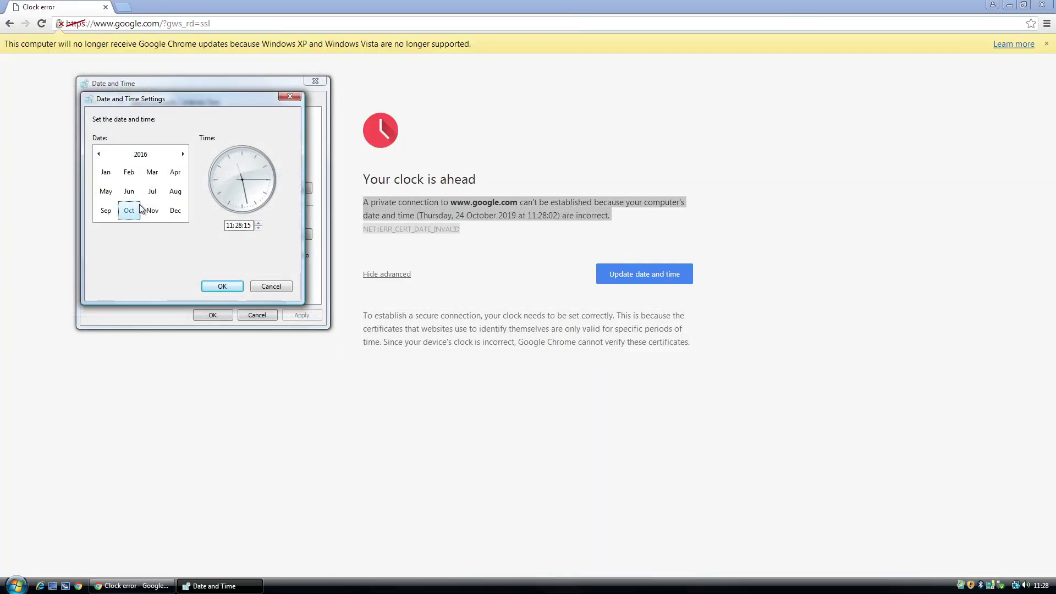
click(138, 196)
click(222, 286)
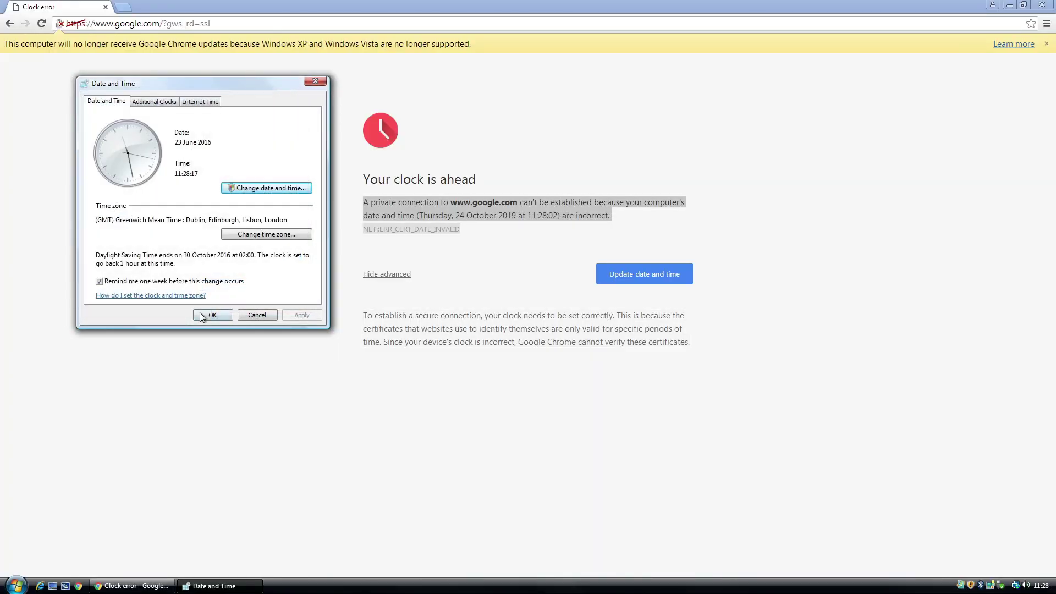
click(212, 314)
click(43, 23)
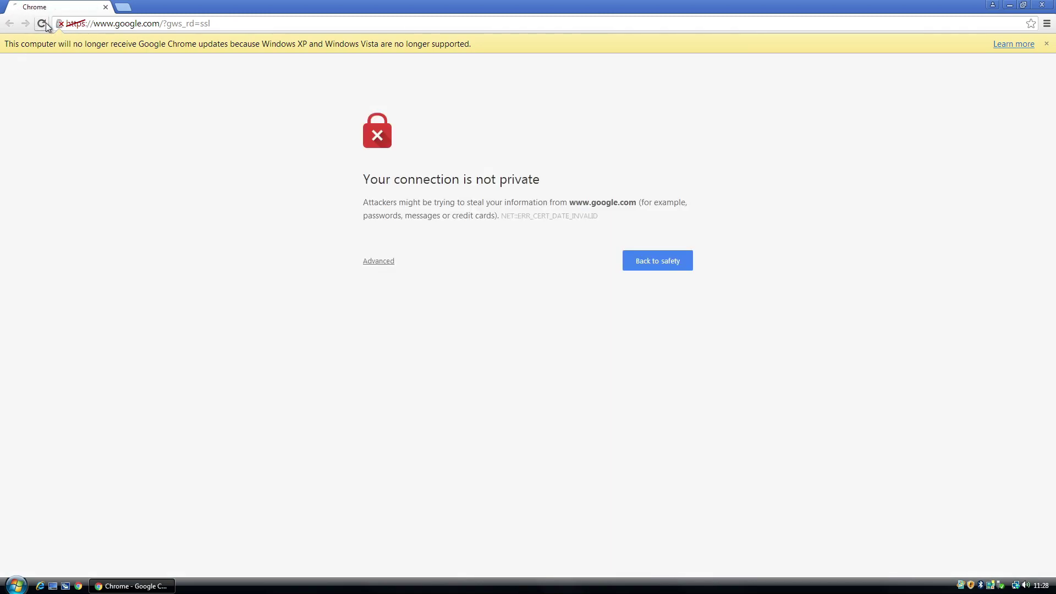
click(42, 23)
click(371, 263)
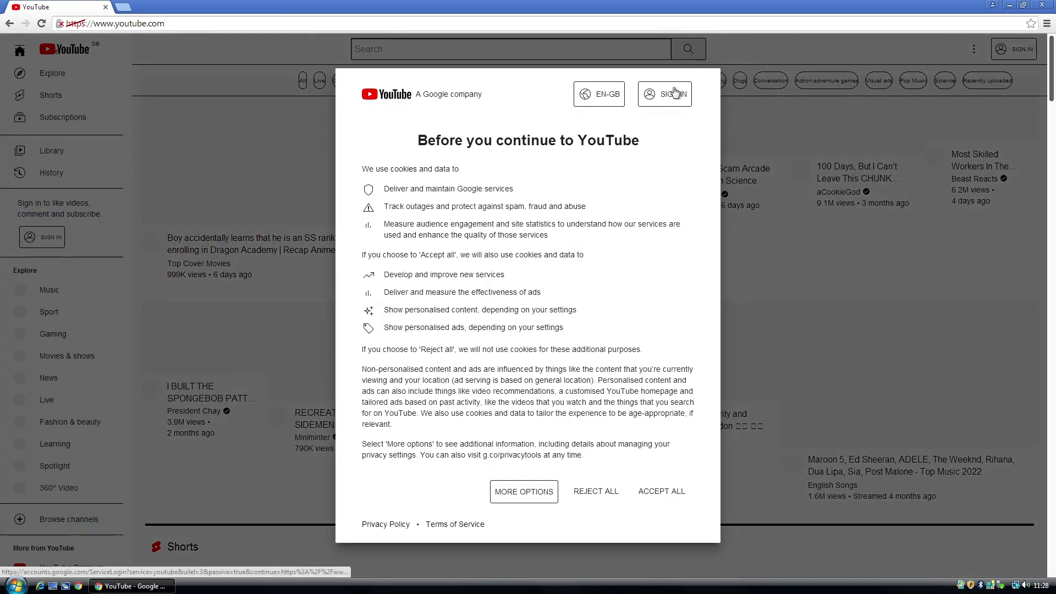
click(674, 93)
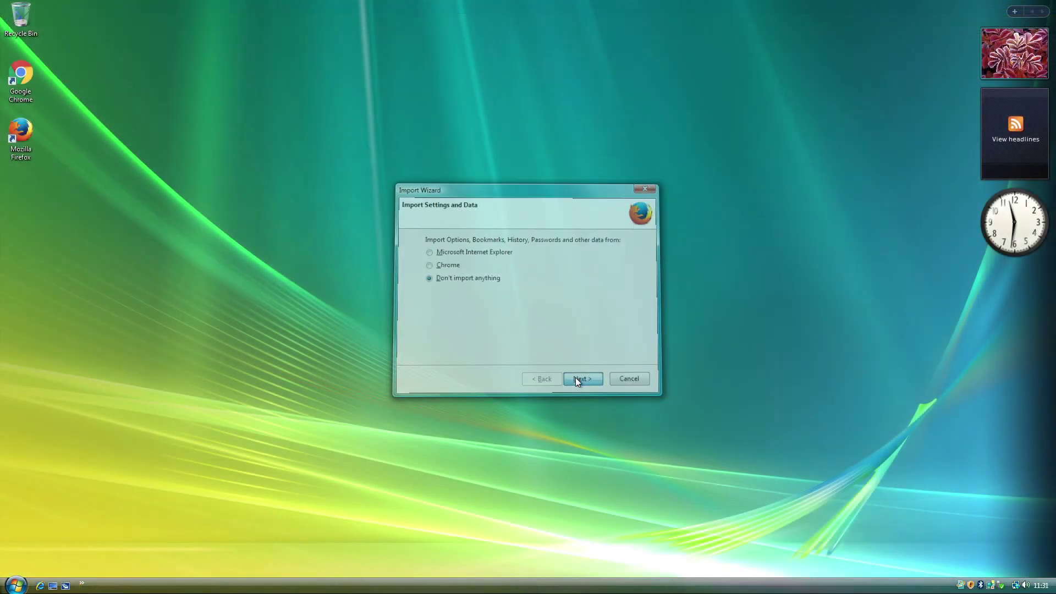
click(575, 379)
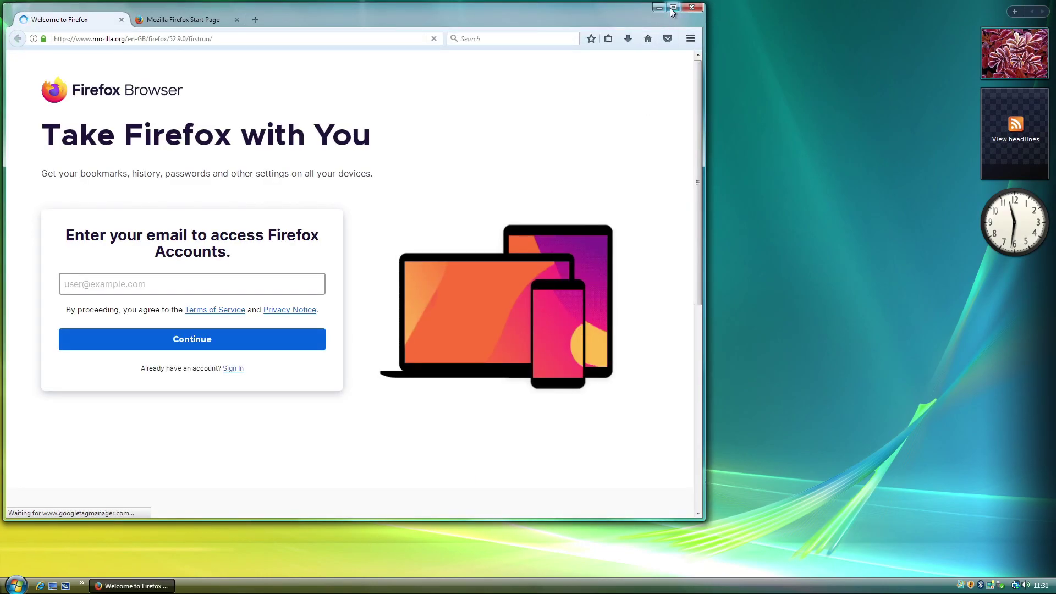
Launch Firefox, accept YouTube cookies, and open your channel in YouTube Studio past the browser warning
double_click(214, 13)
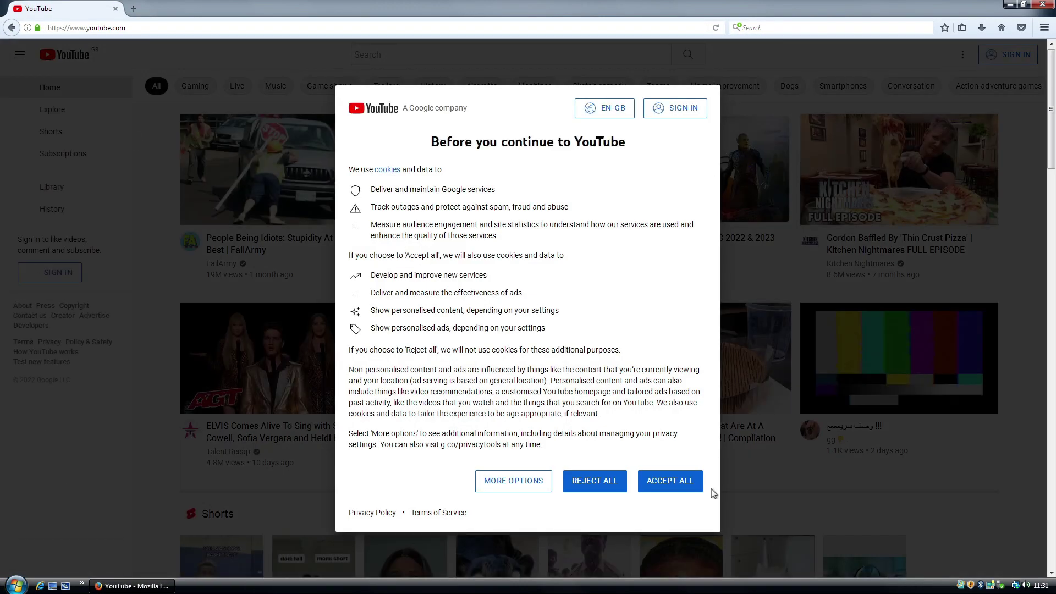
click(689, 491)
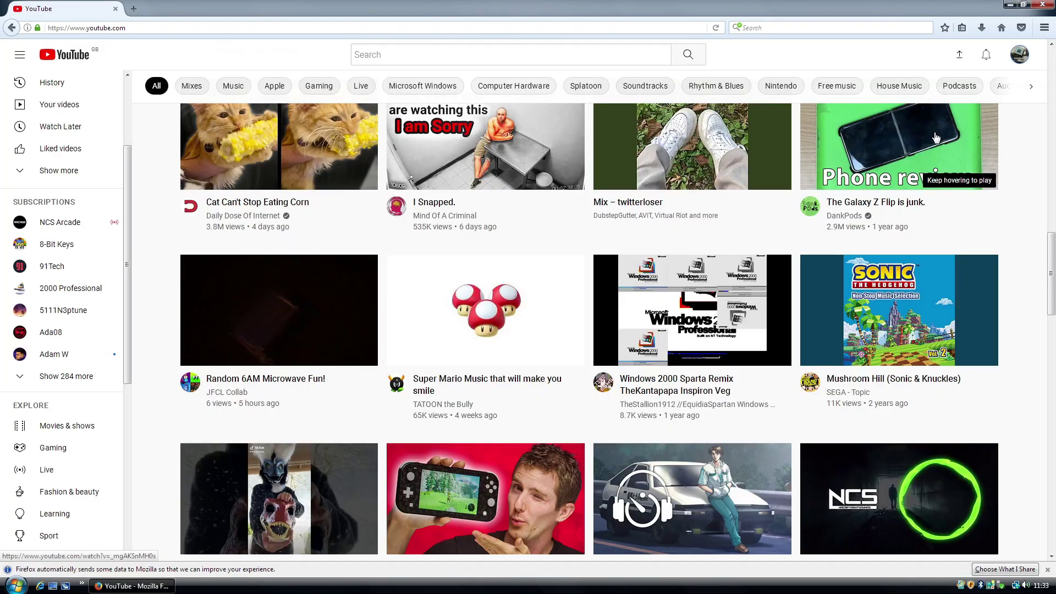
click(1020, 55)
click(964, 128)
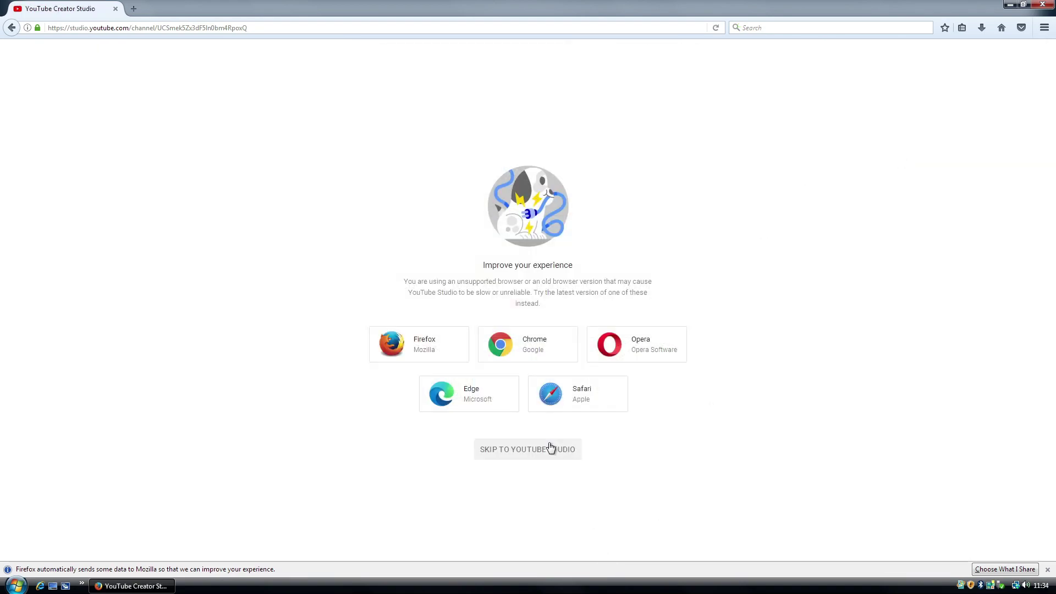
click(550, 448)
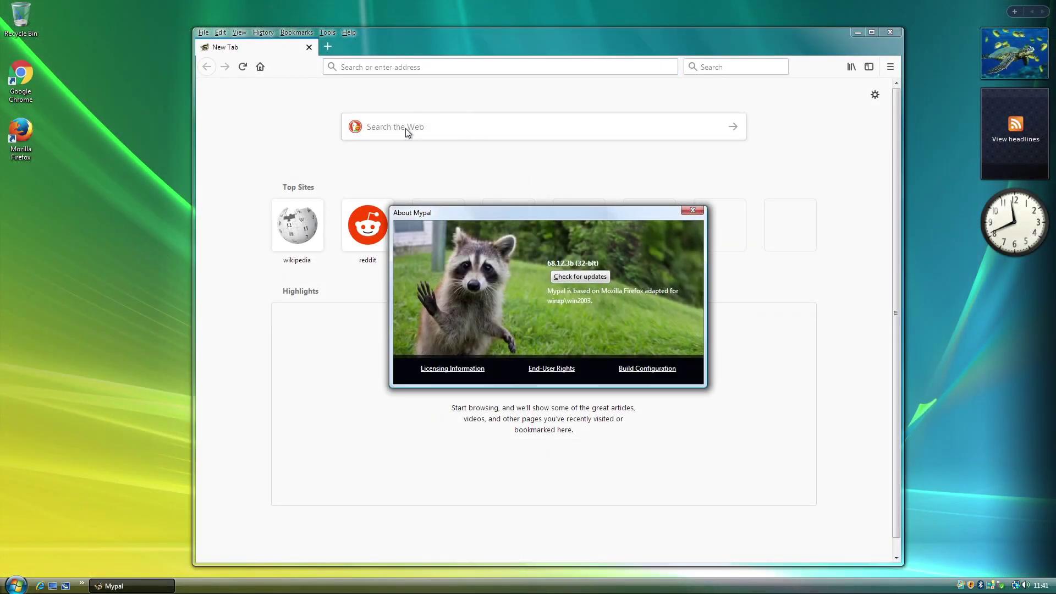
Close the About Mypal window
click(693, 212)
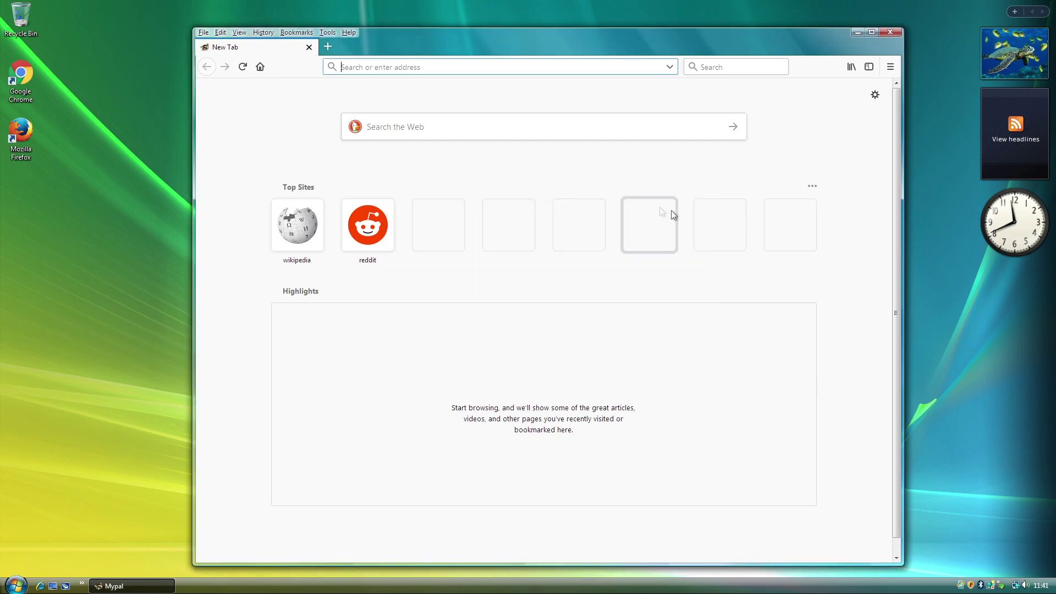
text(d)
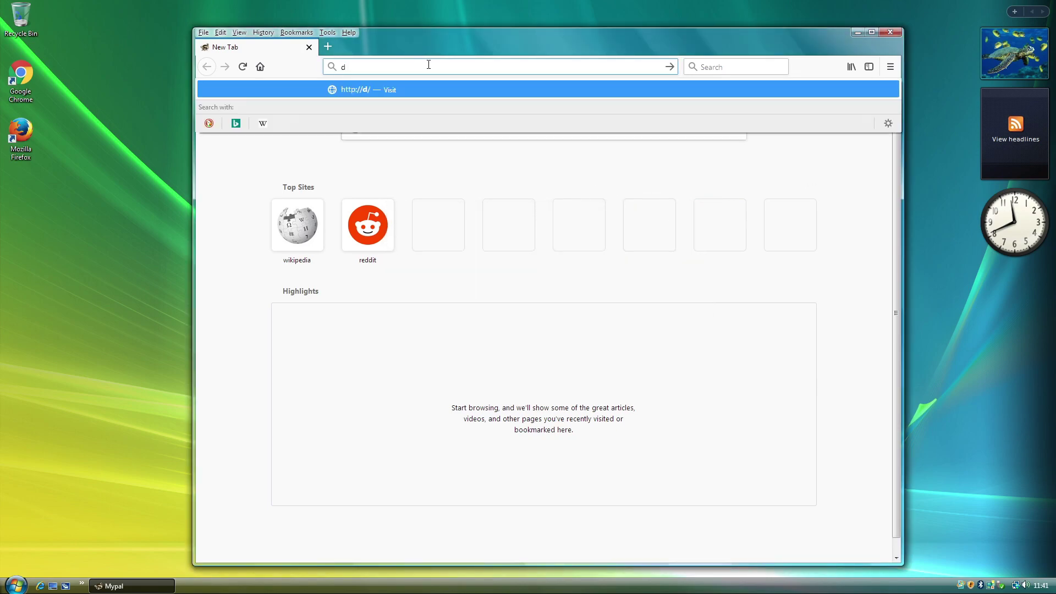
text(iscord.)
text(om/channels/987846691195609089/987846693020127337)
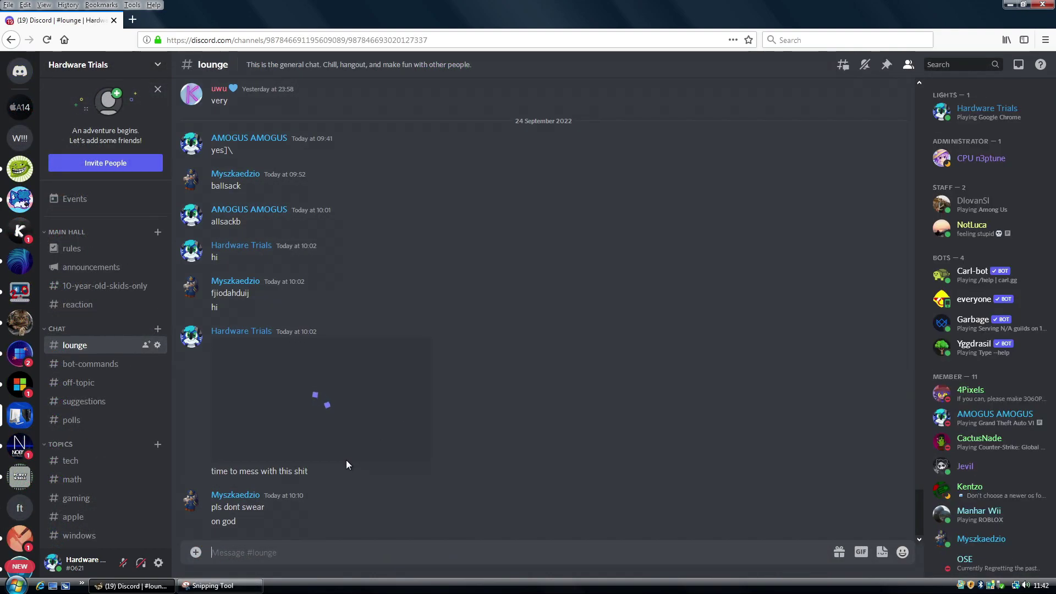
scroll(332, 492, up, 3)
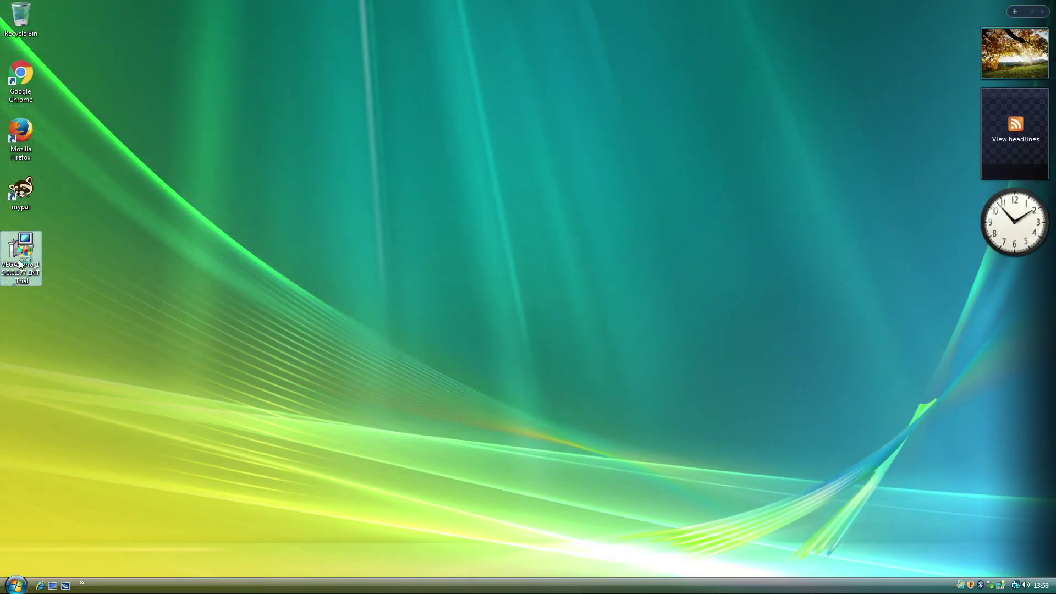
Run the VEGAS Pro 15 trial installer from the desktop and allow it through UAC
double_click(19, 262)
click(439, 312)
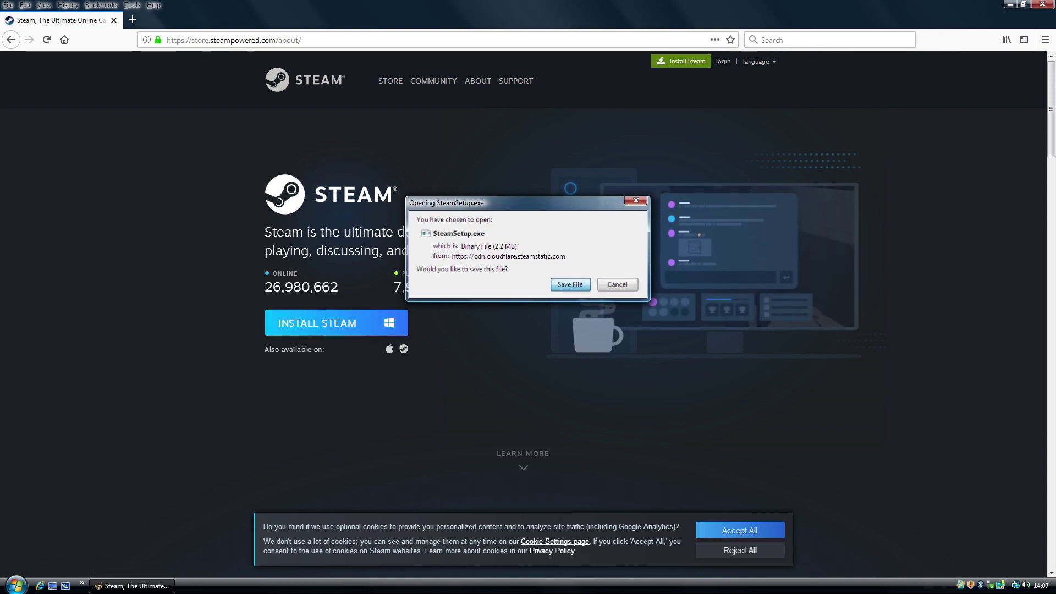
Save SteamSetup.exe and run it, allowing the security prompt
key(Return)
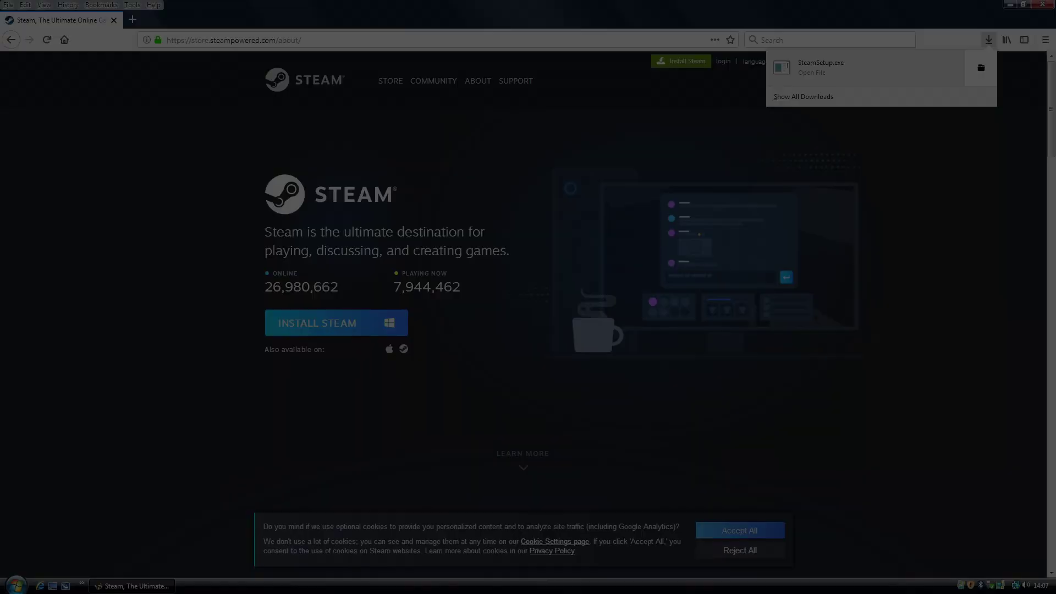
click(437, 306)
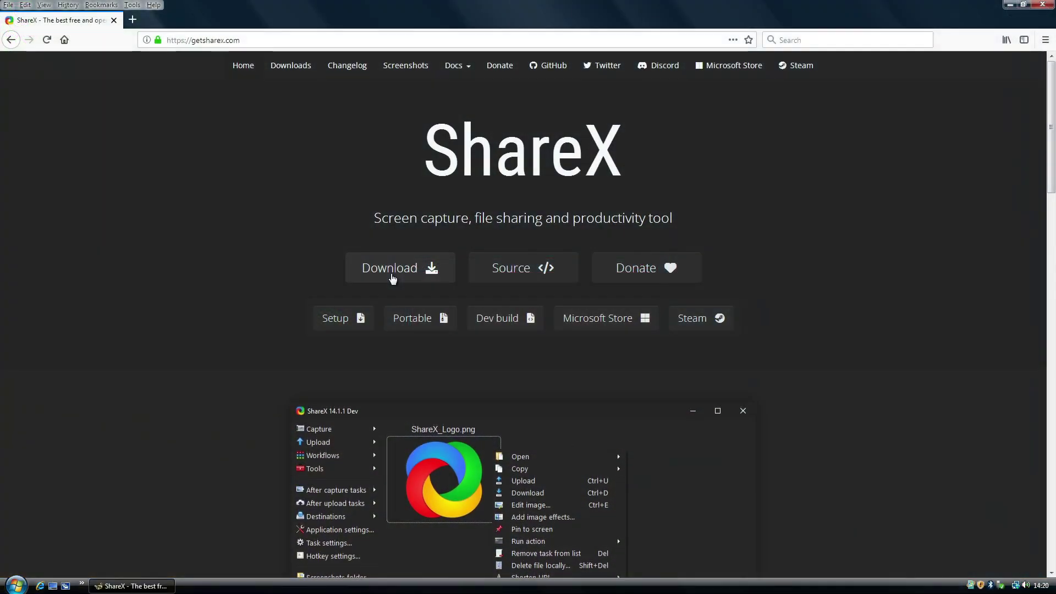
Download the ShareX 14.1.0 setup, run it from Downloads, and dismiss the invalid Win32 error
click(348, 328)
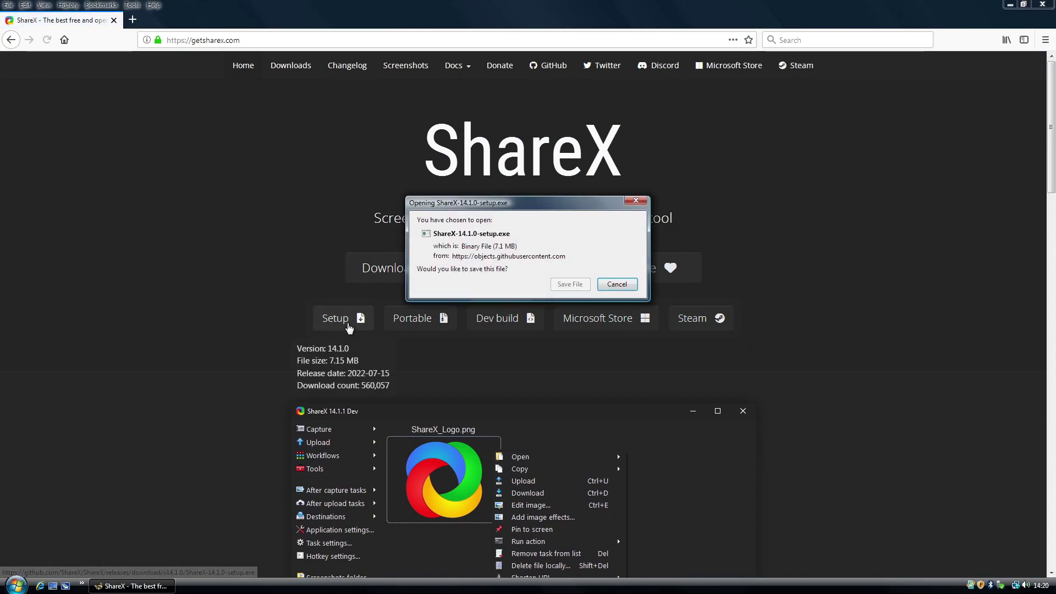
click(571, 284)
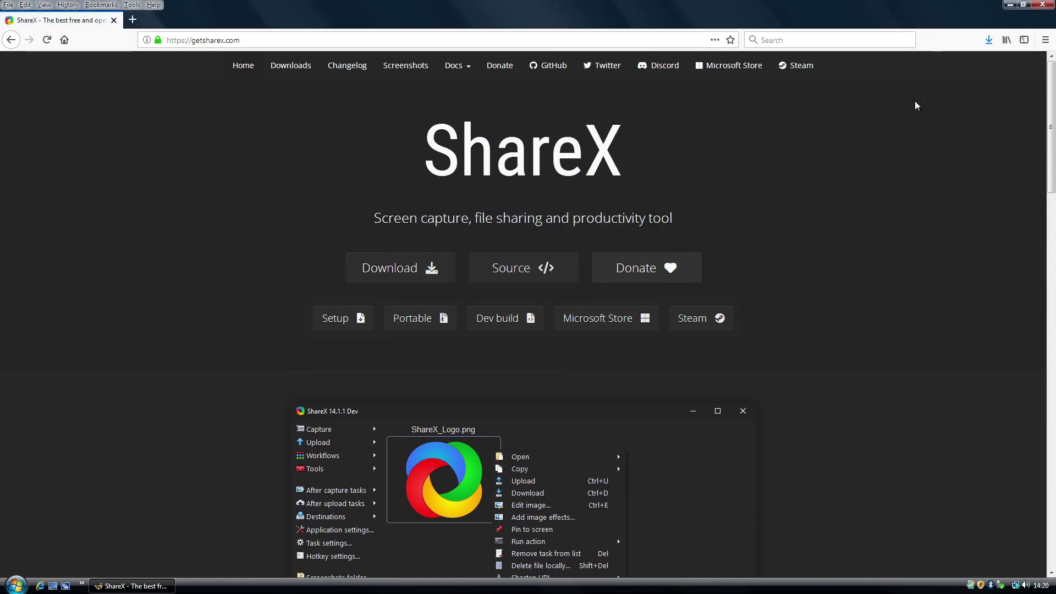
click(989, 40)
click(877, 71)
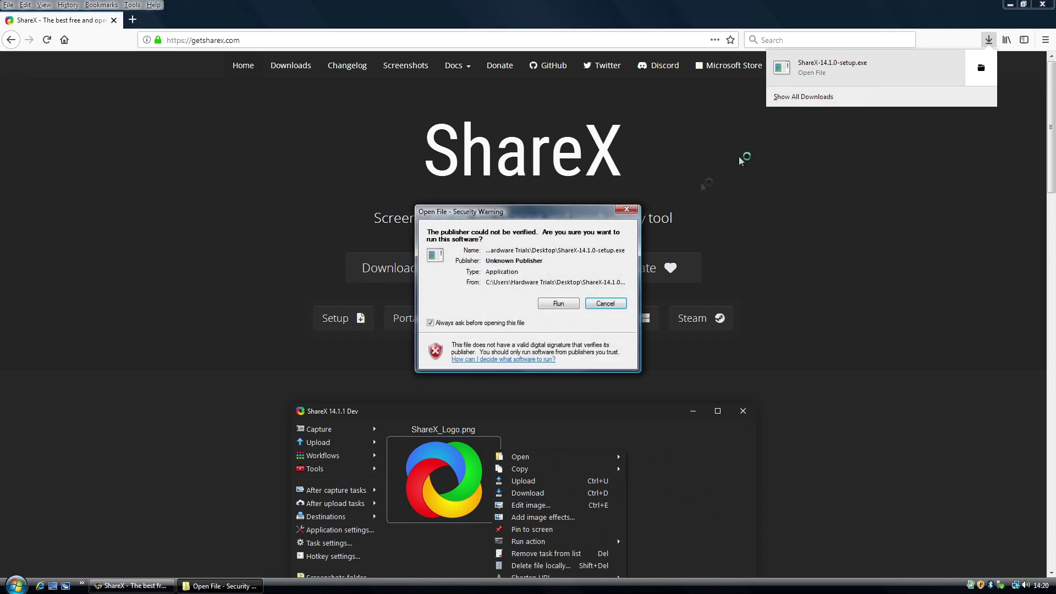
click(559, 300)
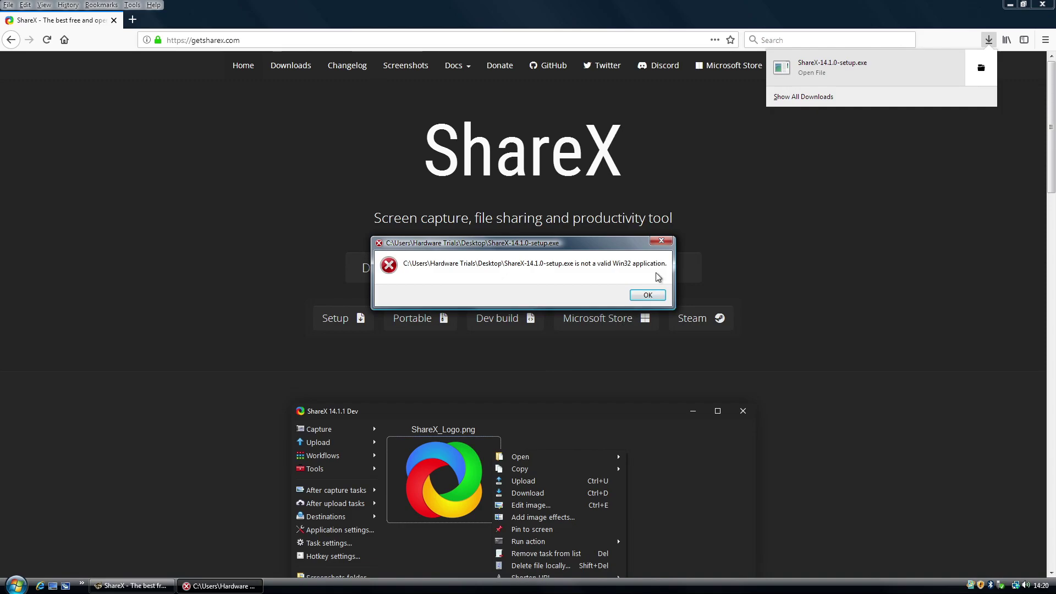
click(647, 295)
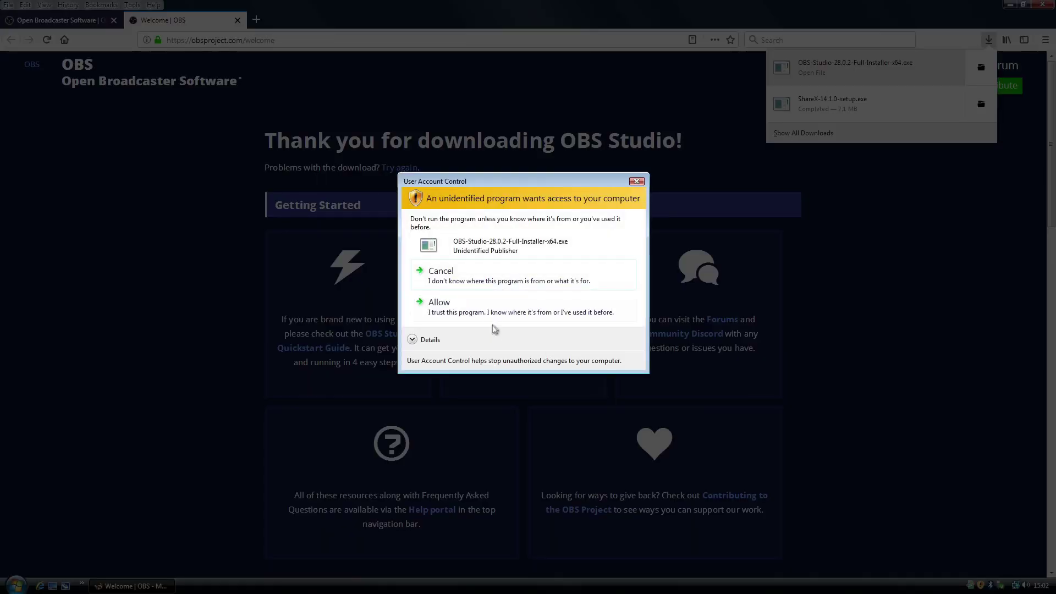
Try the OBS Studio 28.0.2 installer, then run and allow the OBS 0.659b installer
click(489, 308)
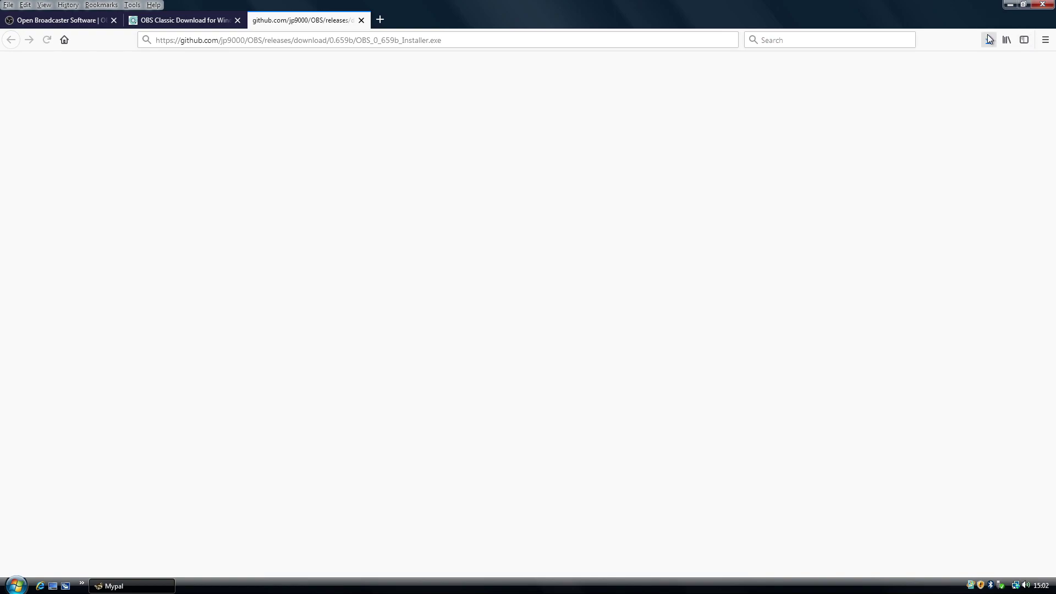
click(988, 37)
click(842, 83)
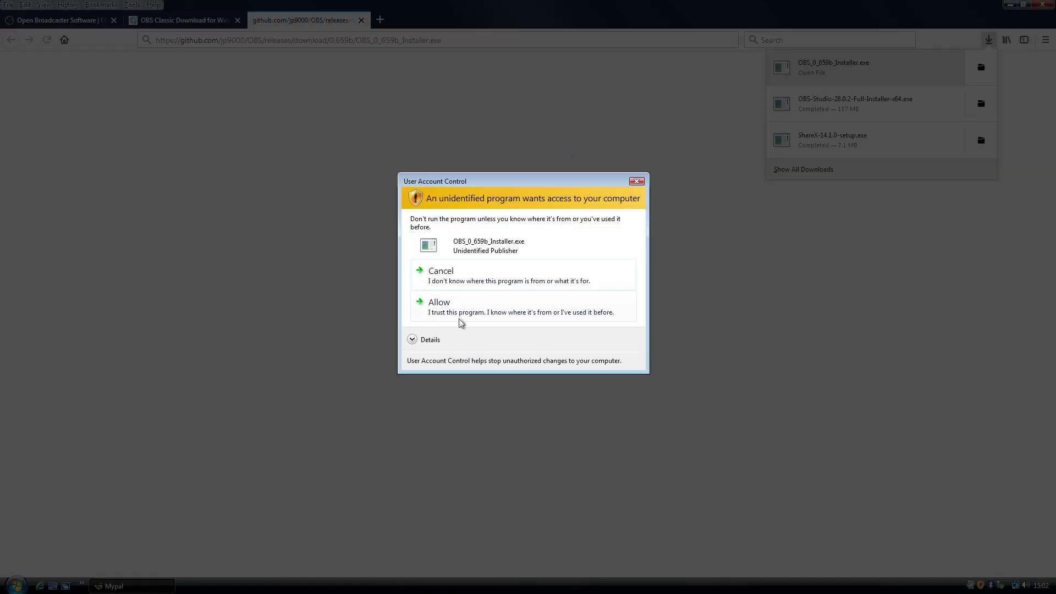
click(452, 304)
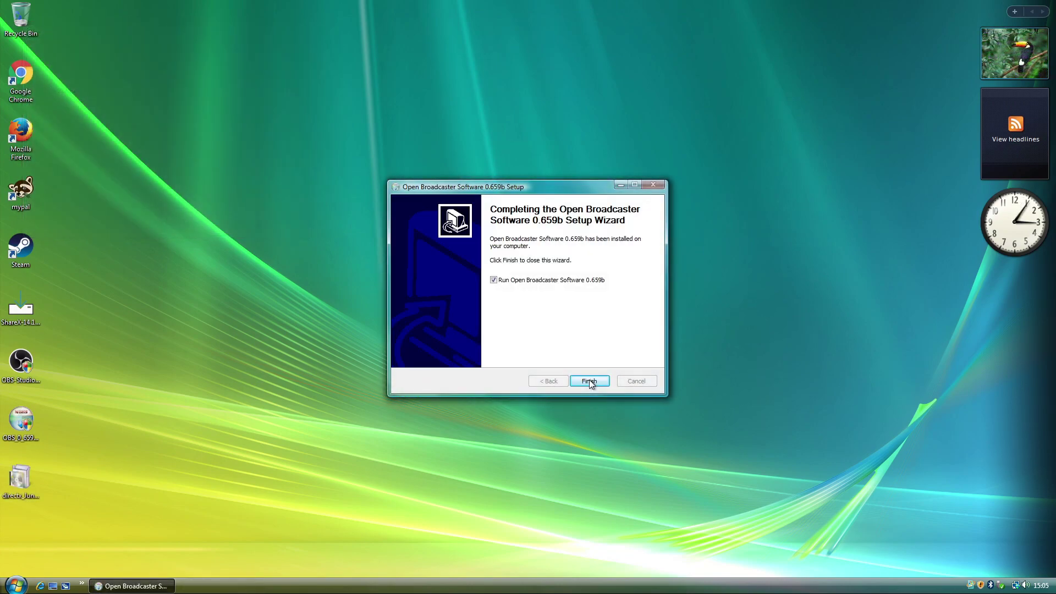
Finish setup, add a default-named Monitor Capture source, dismiss the Aero warning, and start recording
click(589, 381)
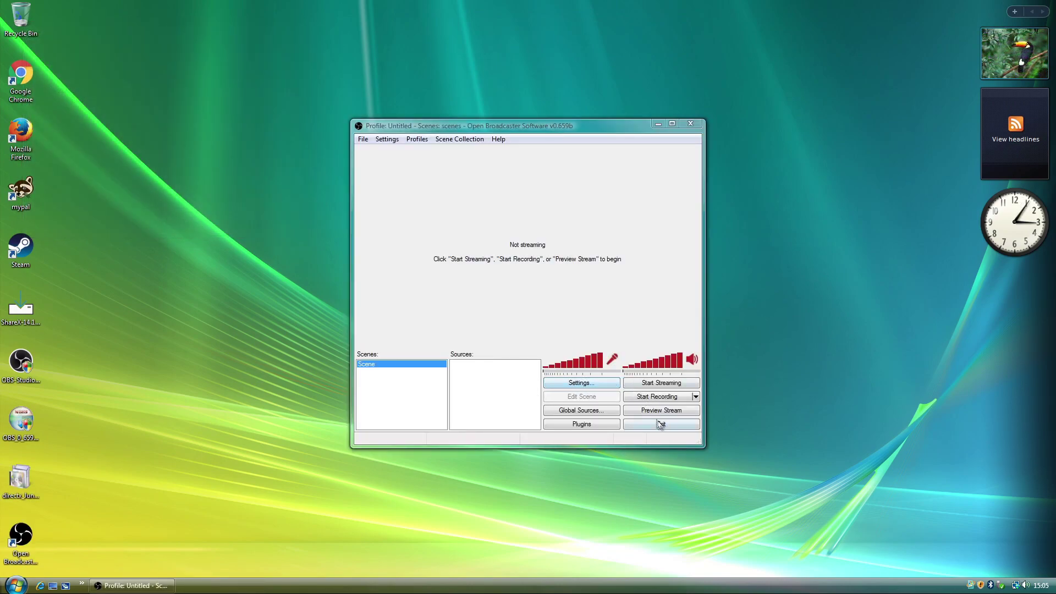
right_click(507, 396)
mouse_move(532, 403)
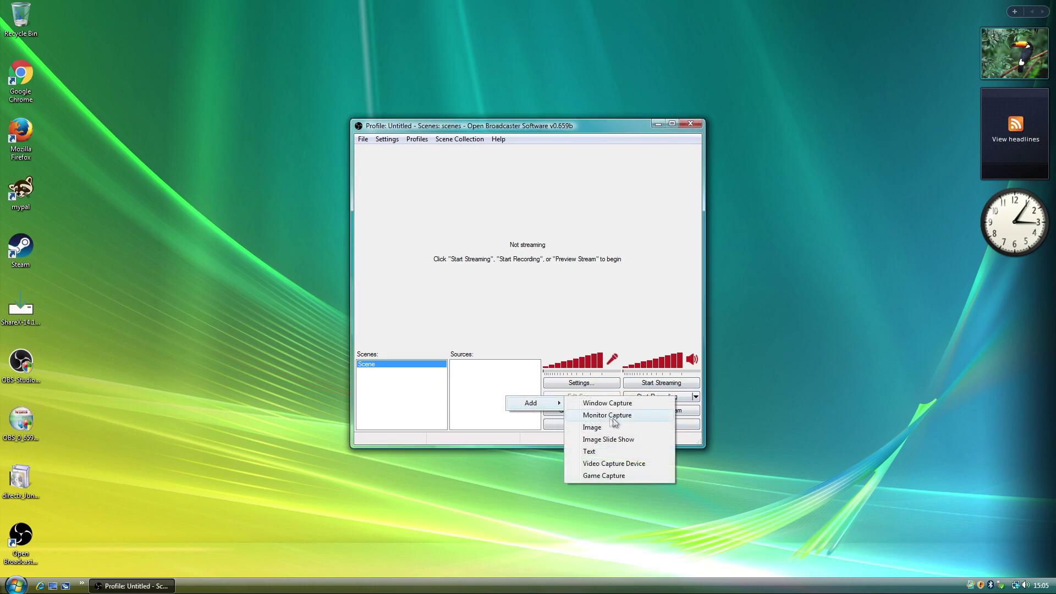
click(615, 417)
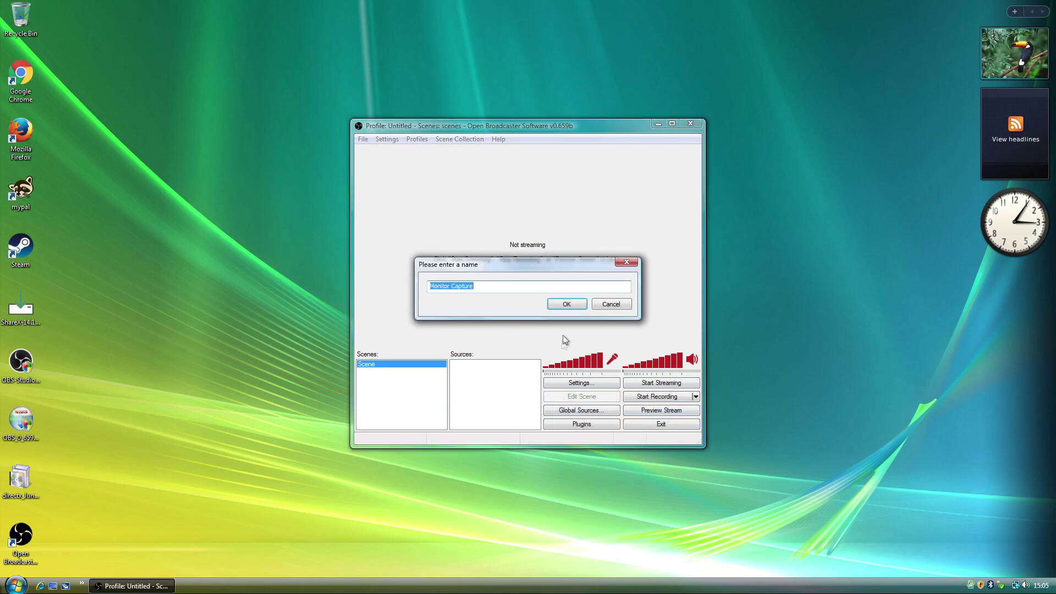
click(564, 307)
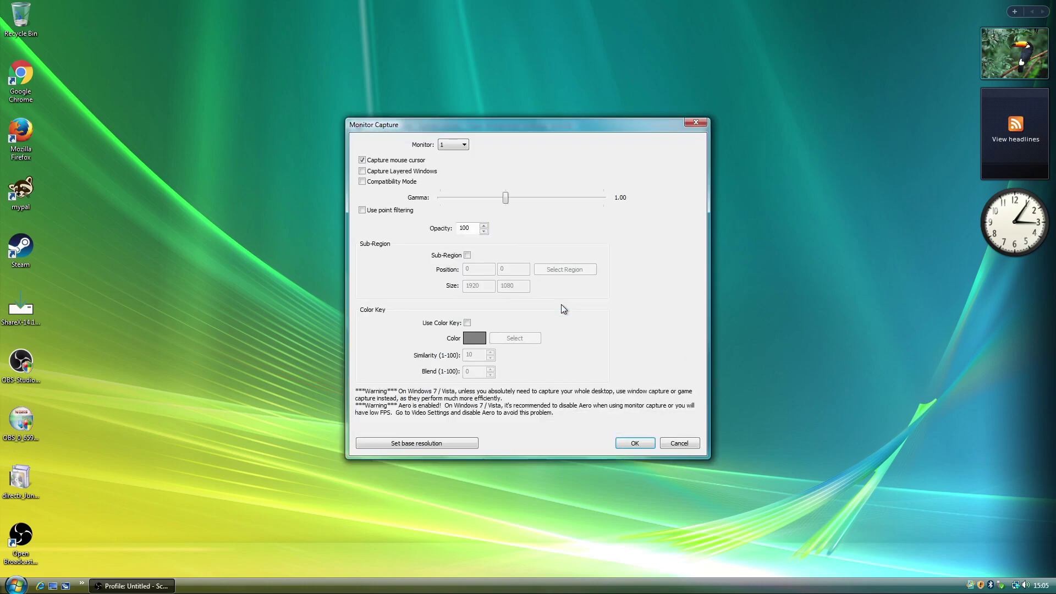
click(635, 444)
click(635, 339)
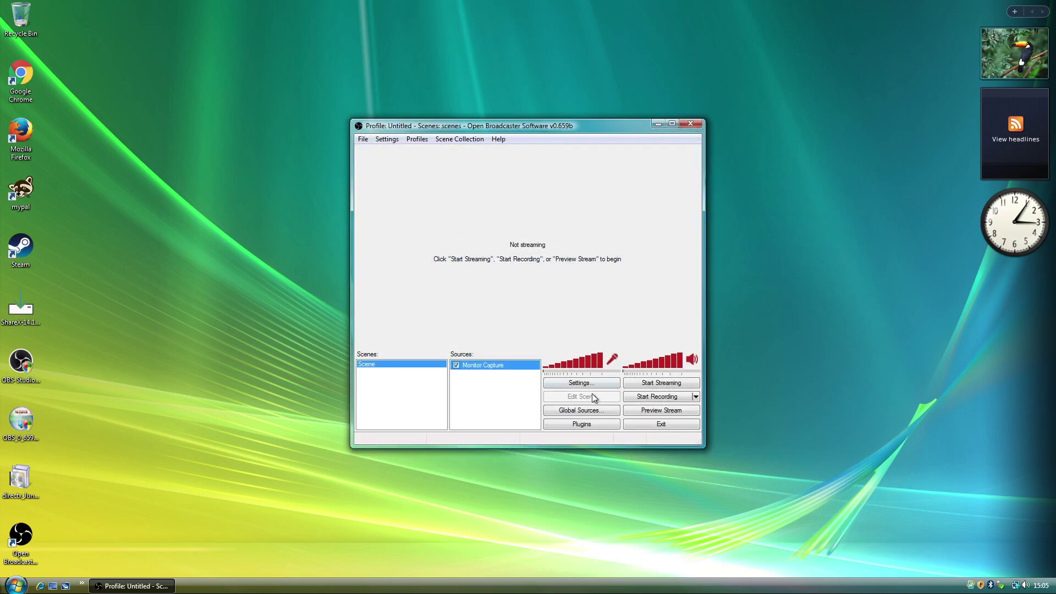
click(650, 398)
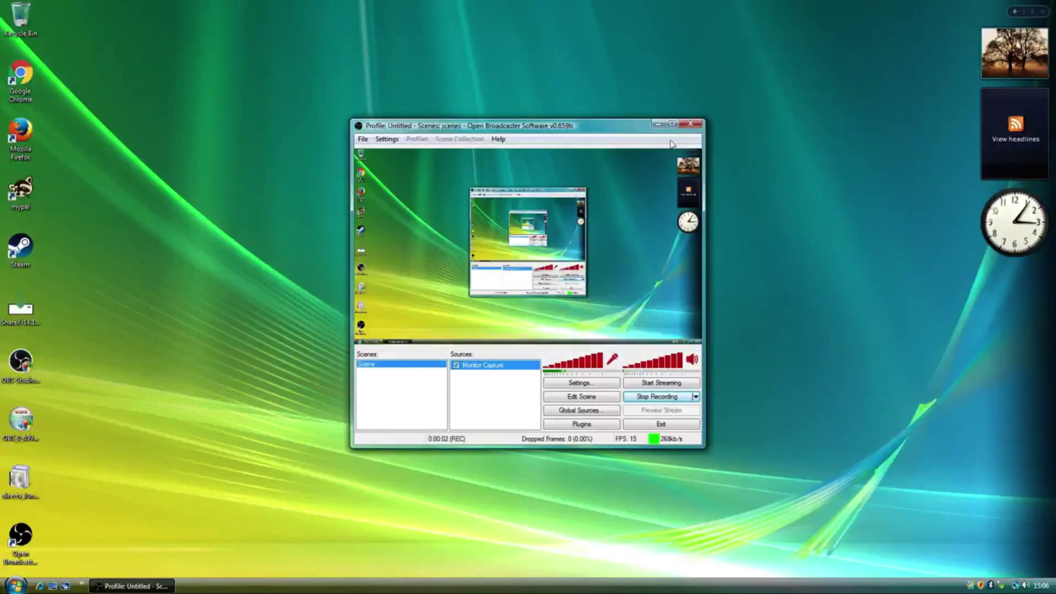
With OBS minimized, open, move and close Computer, launch Steam, dismiss its error, restore OBS
click(658, 125)
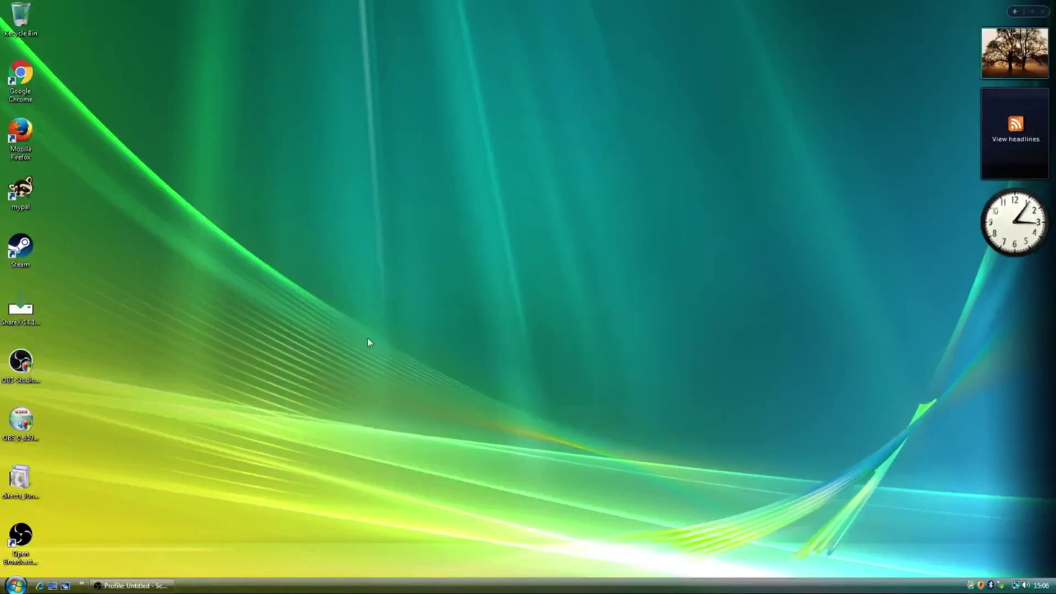
key(super)
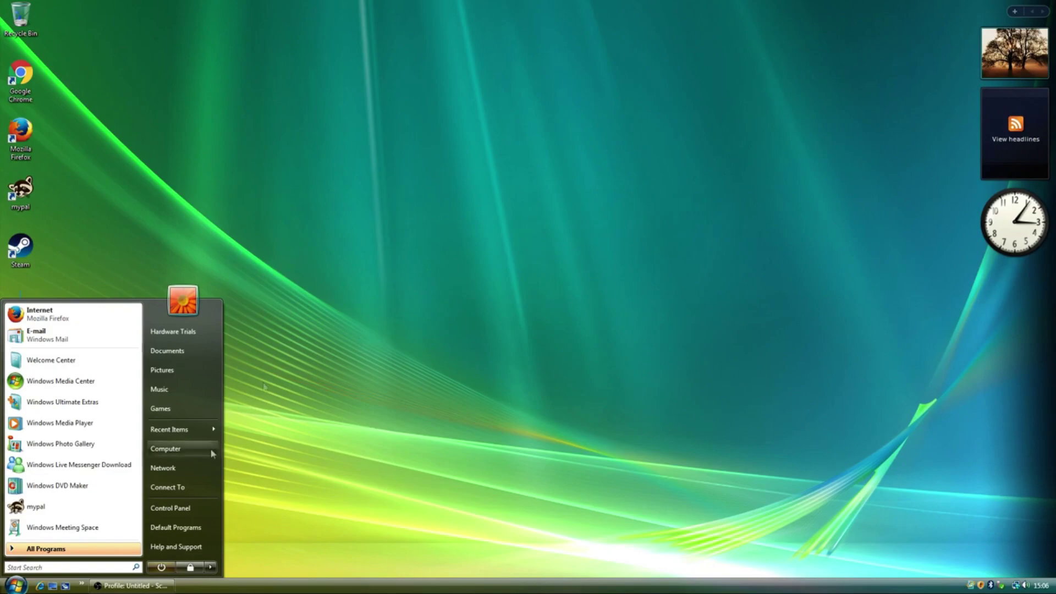
click(166, 453)
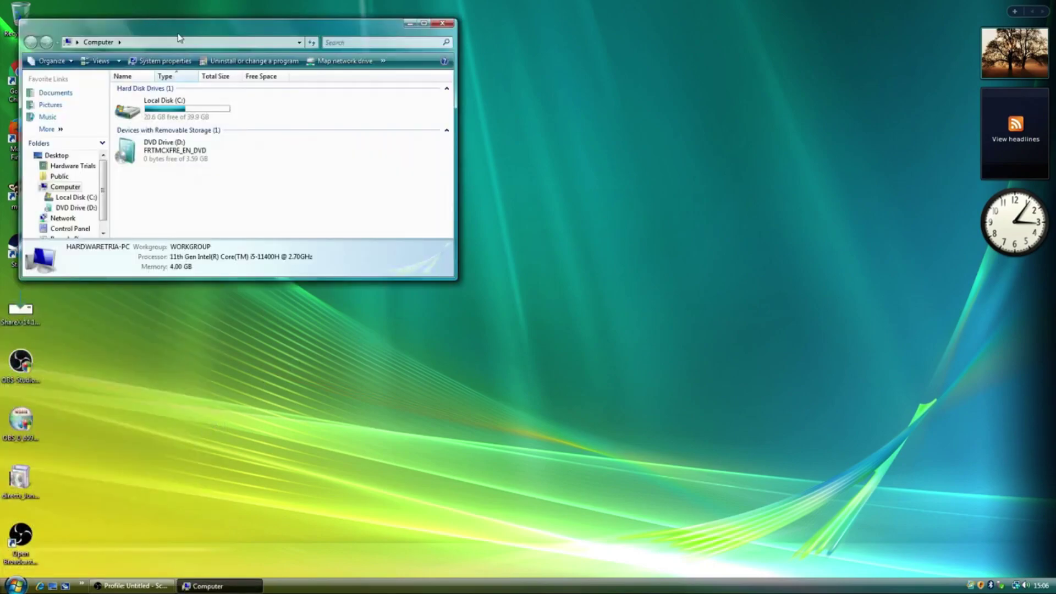
drag(178, 38, 337, 216)
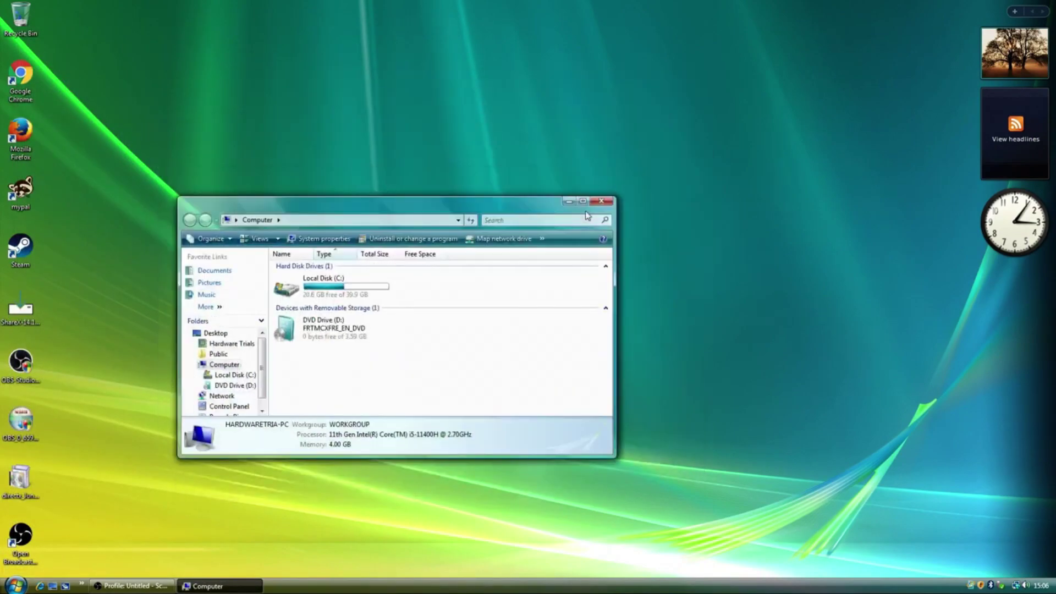
click(606, 201)
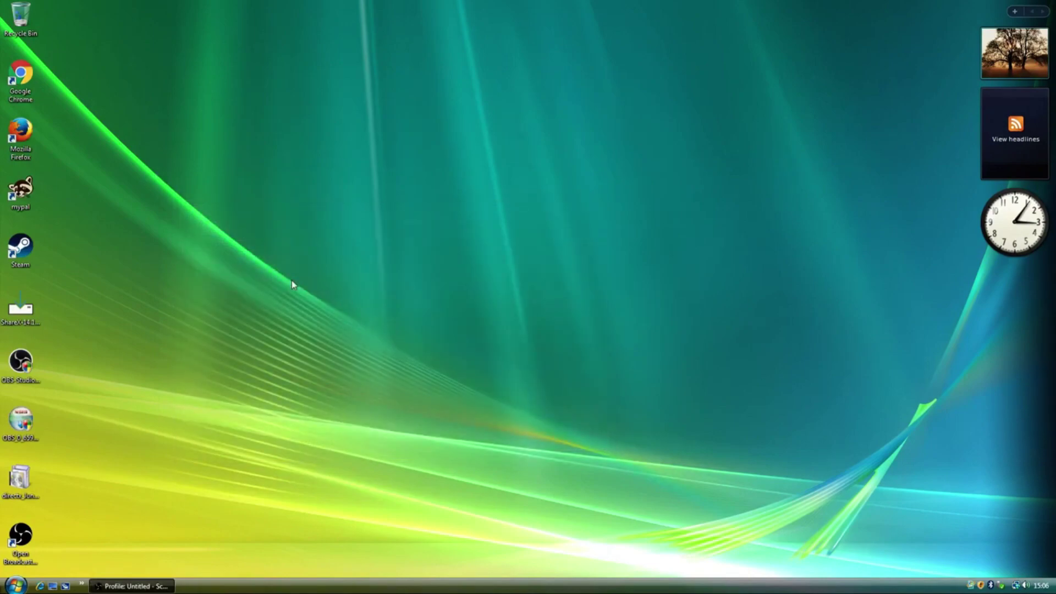
double_click(12, 254)
click(612, 335)
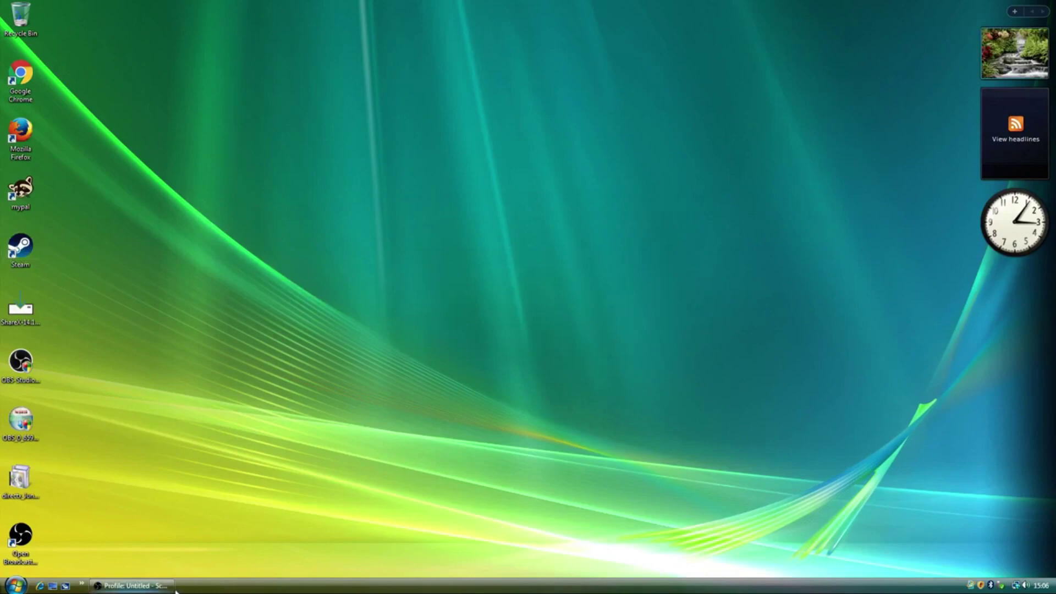
click(132, 585)
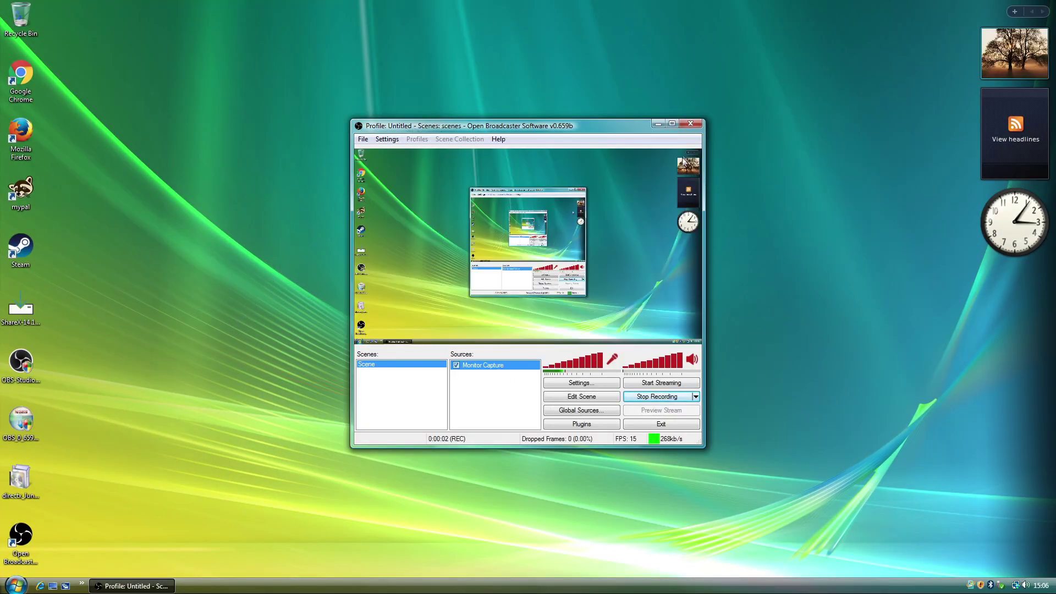
Repeat the Computer and Steam test, then bring OBS back and stop the recording
click(656, 124)
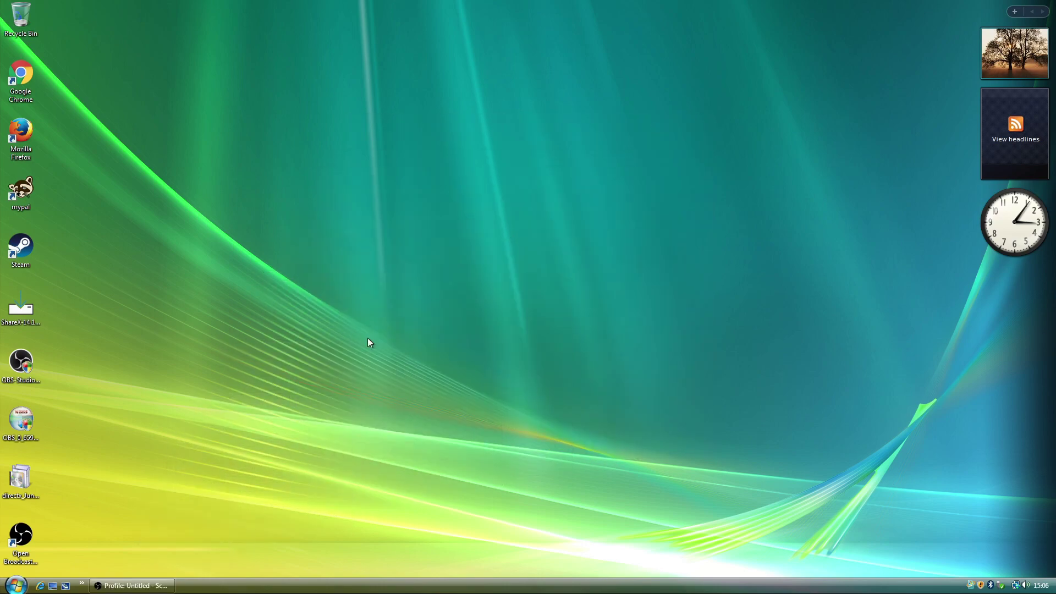
key(super)
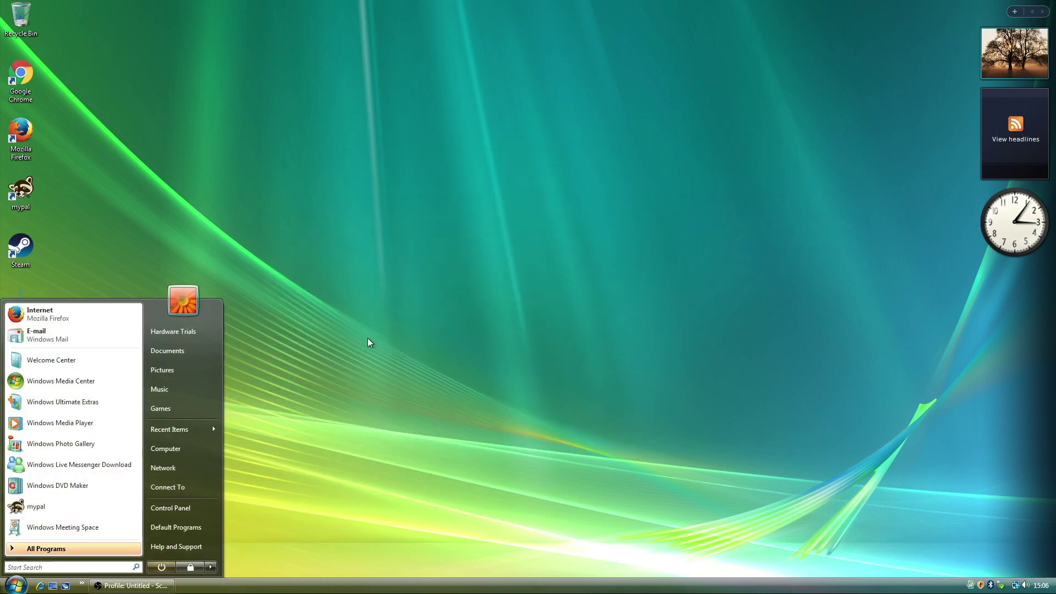
click(167, 454)
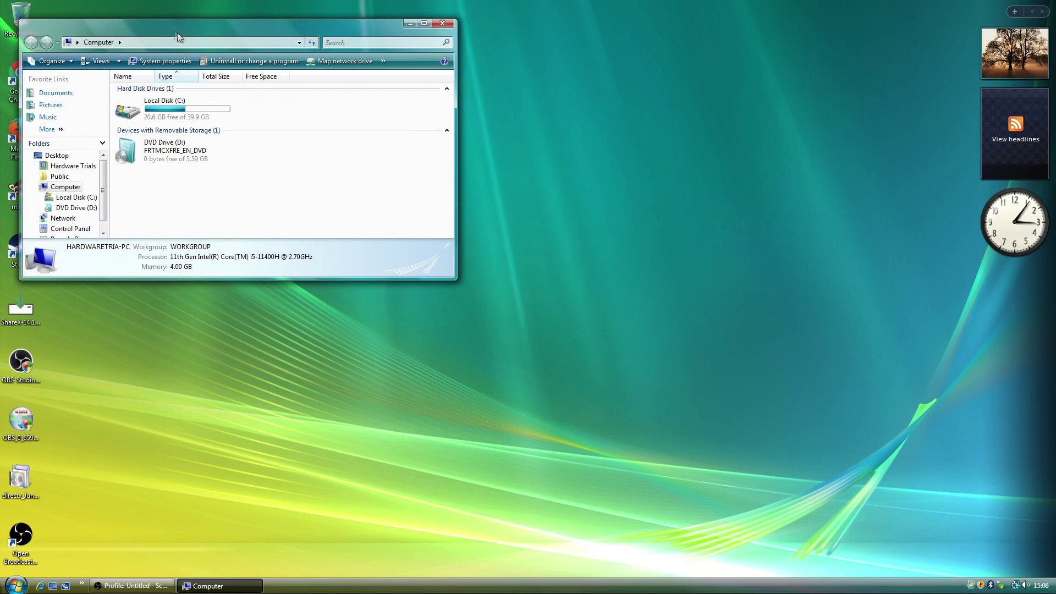
mouse_move(172, 29)
mouse_down()
mouse_move(397, 113)
mouse_move(336, 211)
mouse_up()
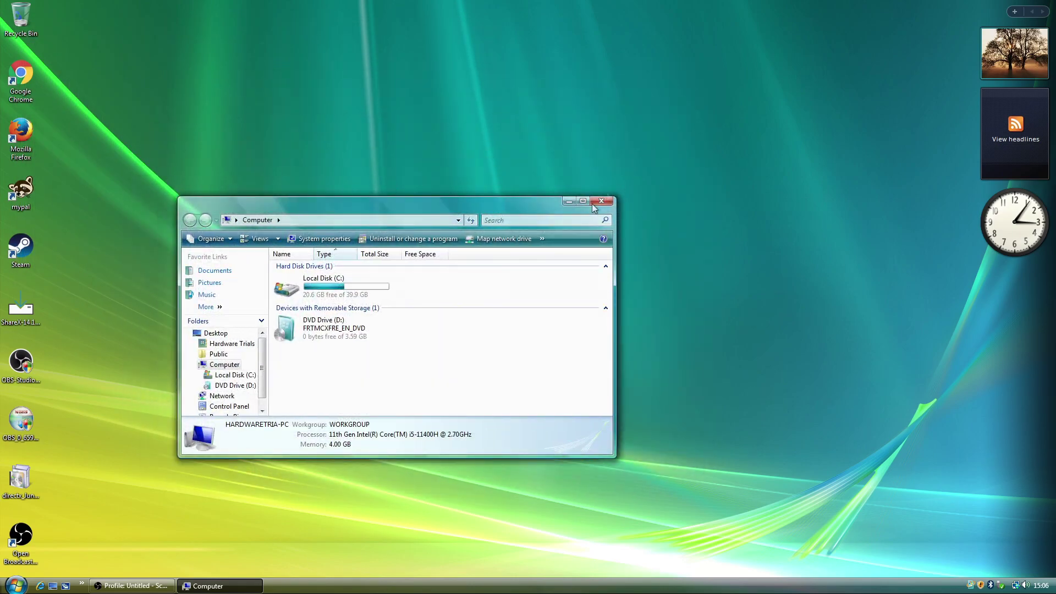
click(601, 202)
double_click(21, 248)
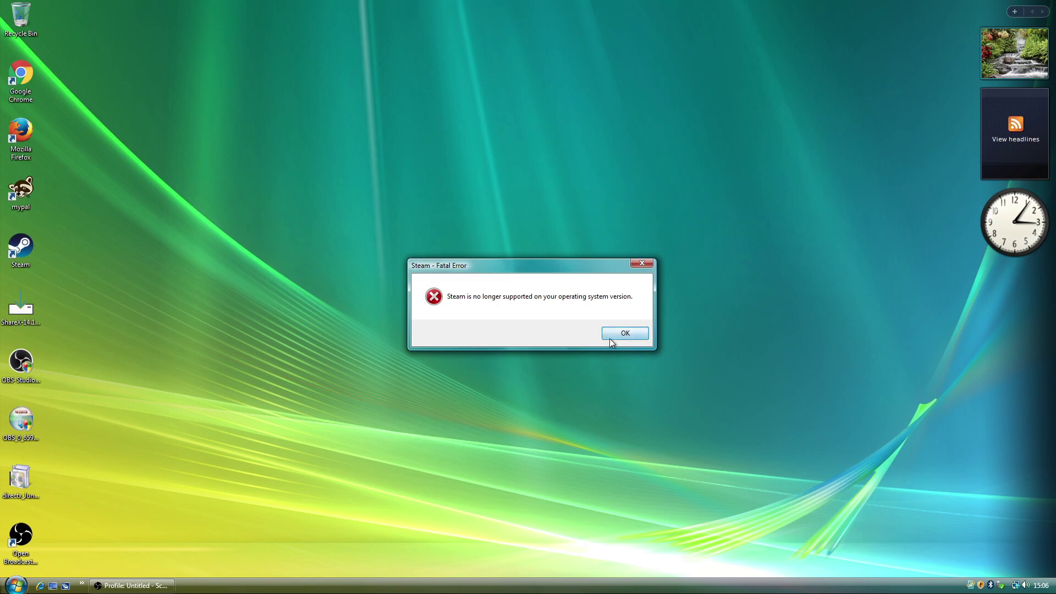
click(612, 335)
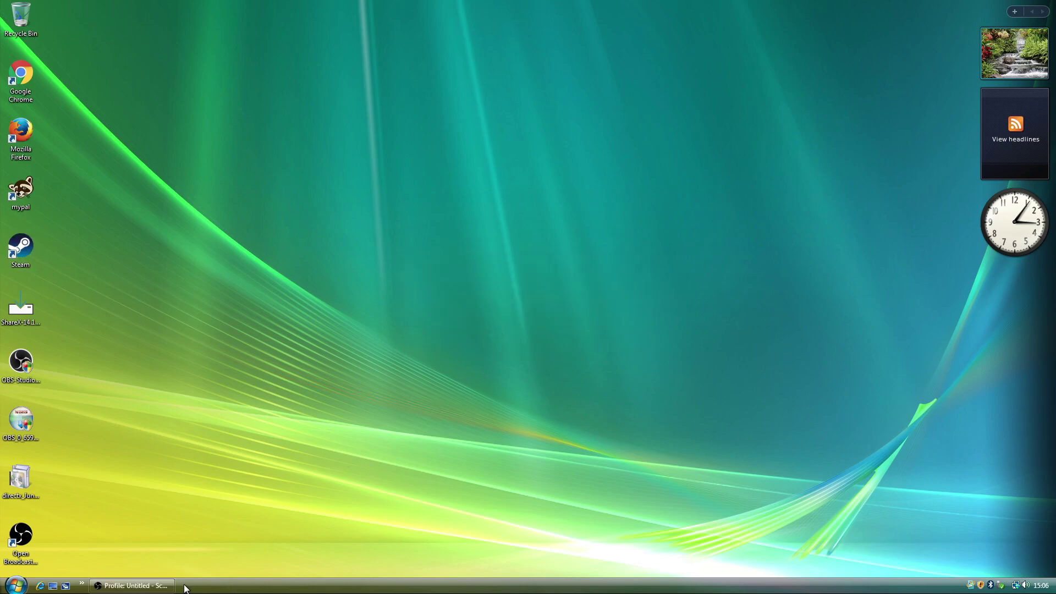
click(165, 586)
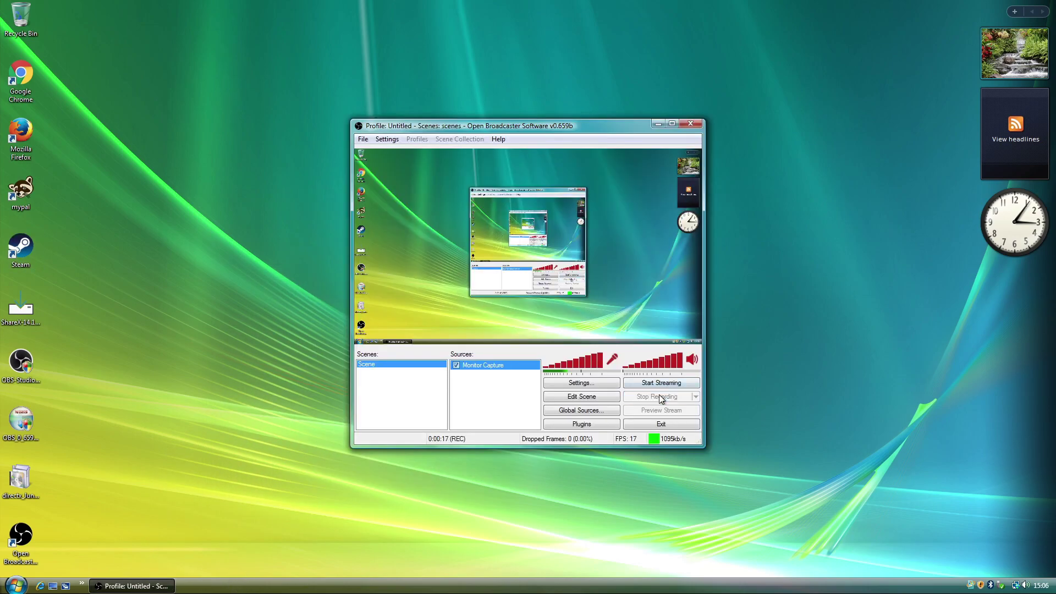
click(658, 397)
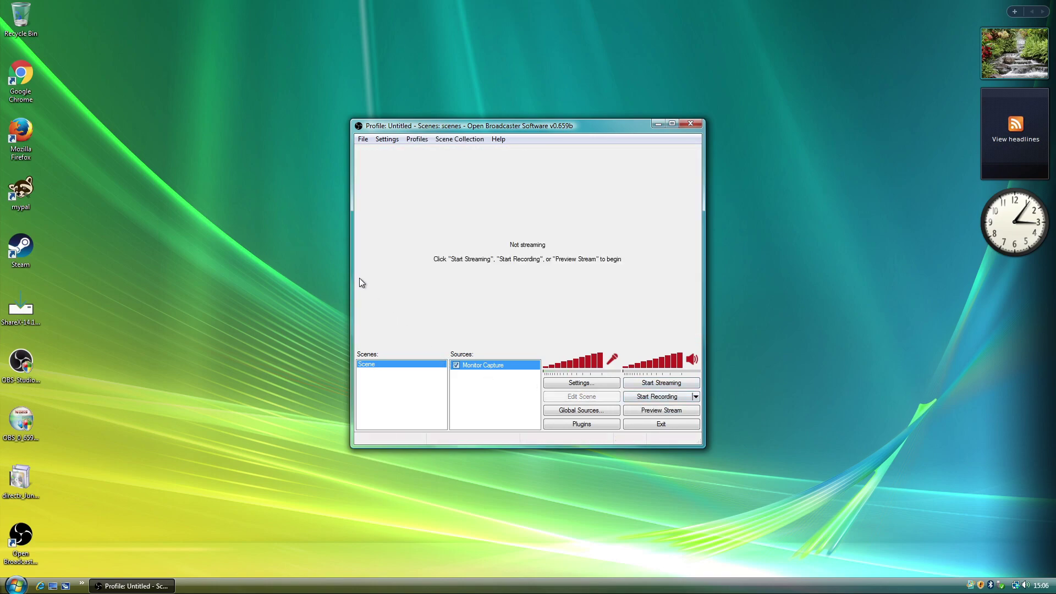